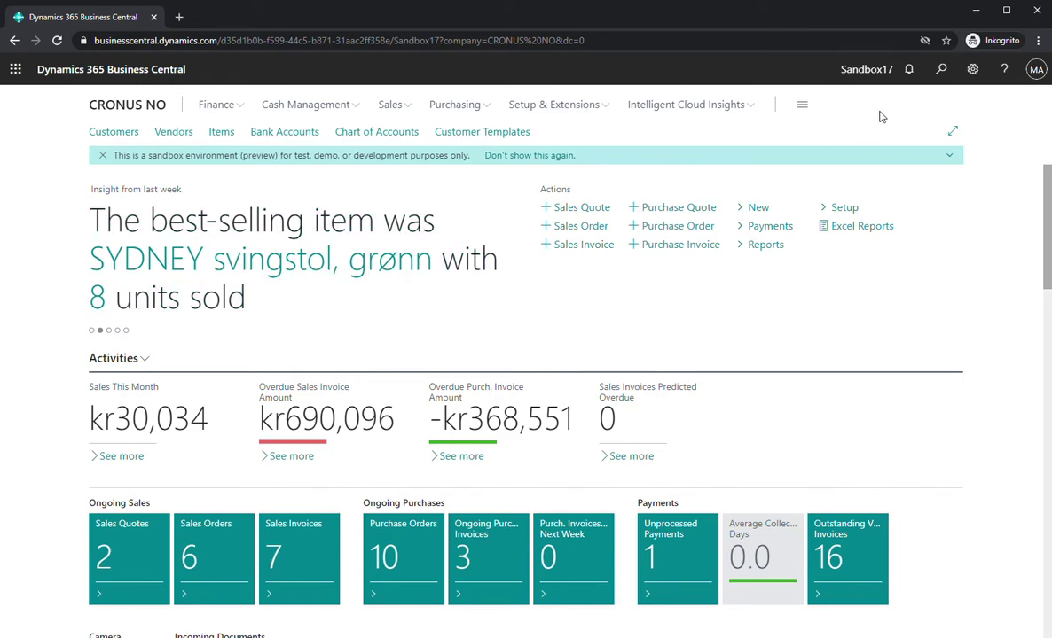
Find the sales orders page and create a new sales order with the customer's name filled in
{"action": "left_click", "coordinate": [941, 76]}
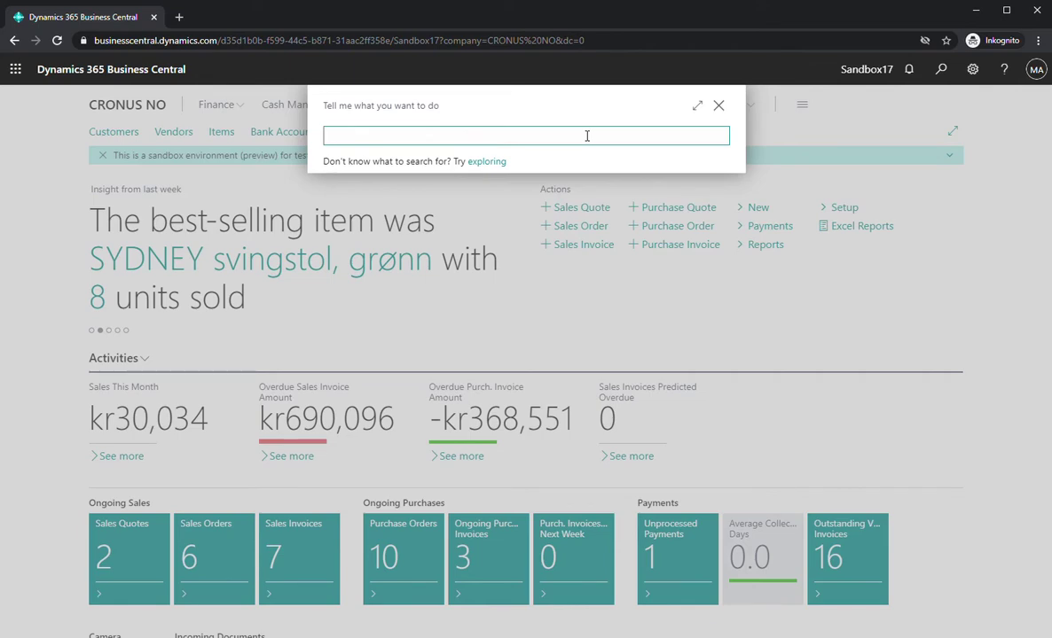
{"action": "type", "text": "sale or"}
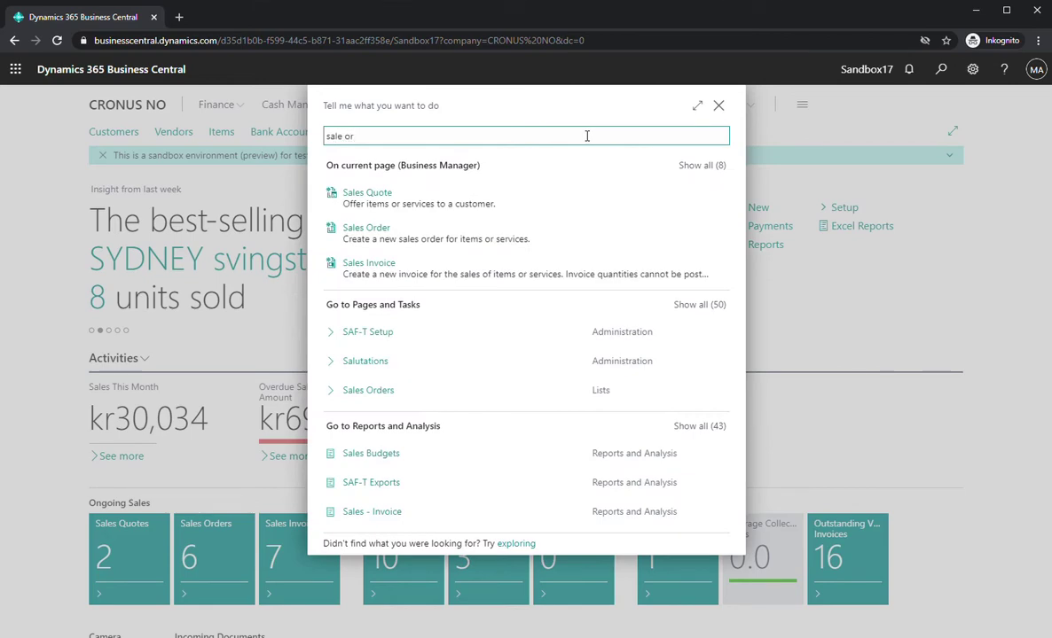
{"action": "left_click", "coordinate": [377, 335]}
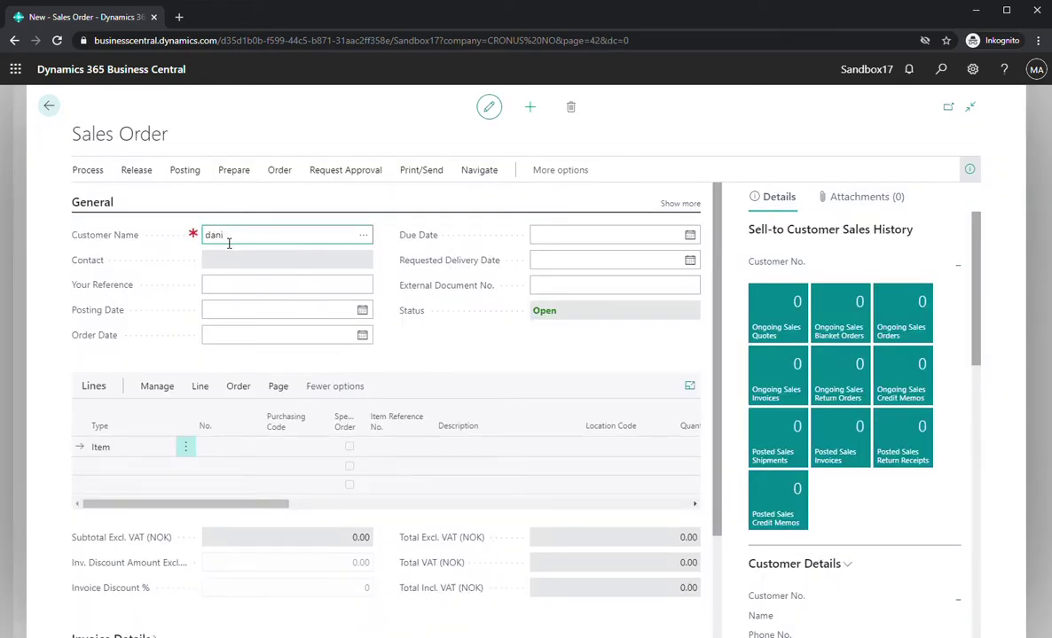
{"action": "key", "text": "Tab"}
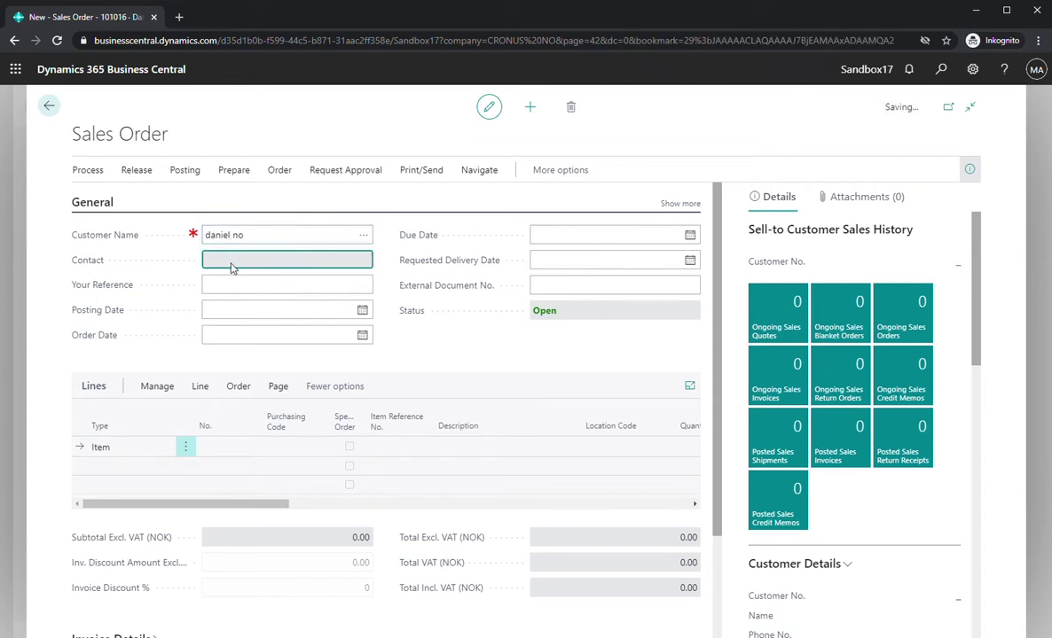
Add item 1000 Consulting to the first sales order line with a quantity of 10
{"action": "left_click", "coordinate": [230, 446]}
{"action": "left_click", "coordinate": [235, 448]}
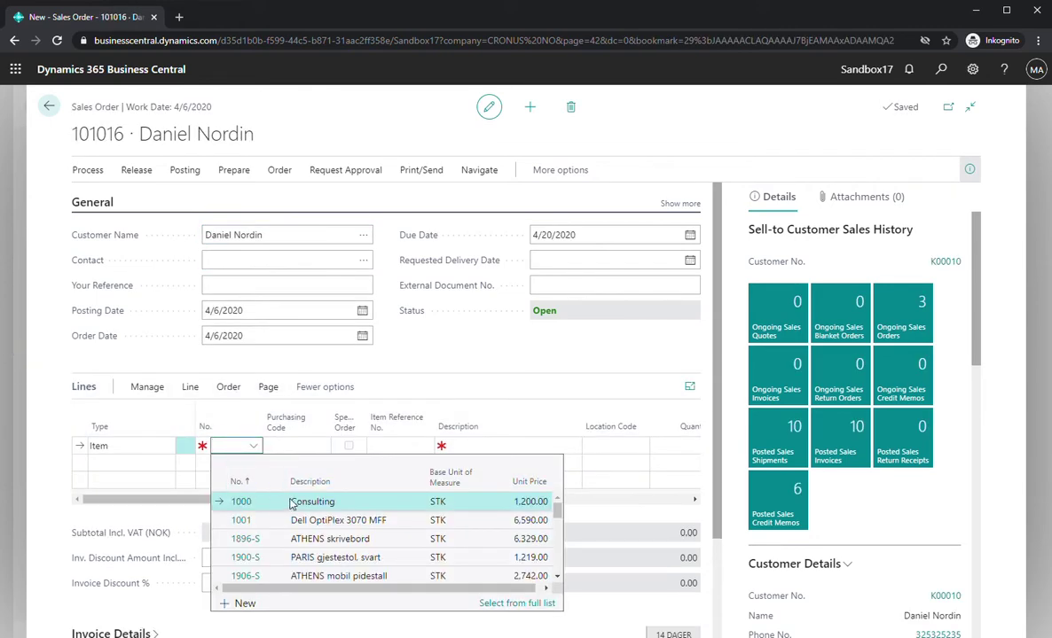
{"action": "left_click", "coordinate": [390, 502]}
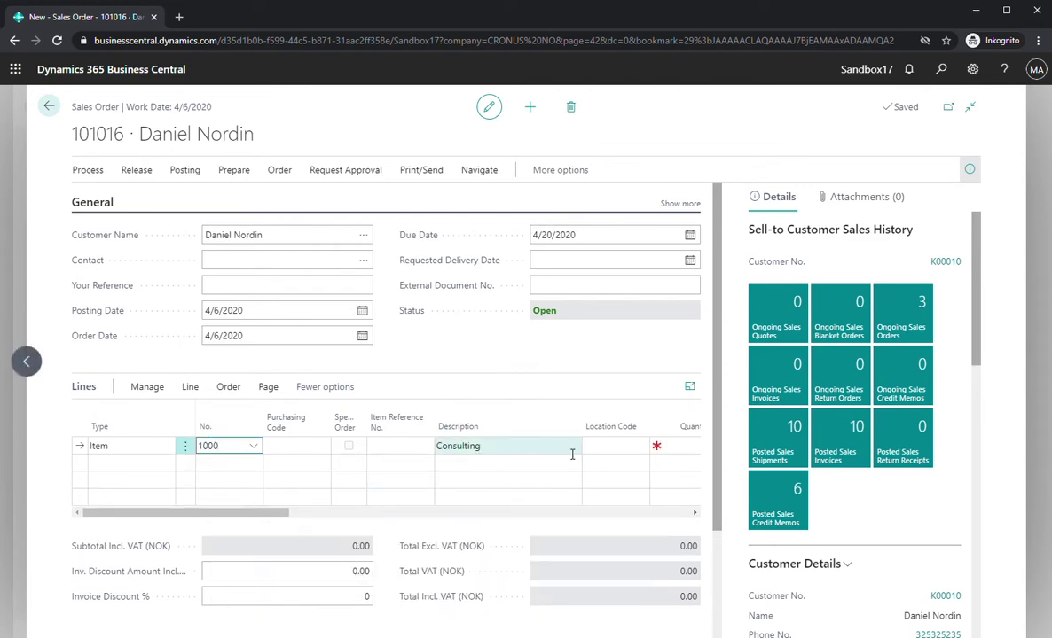
{"action": "left_click", "coordinate": [678, 450]}
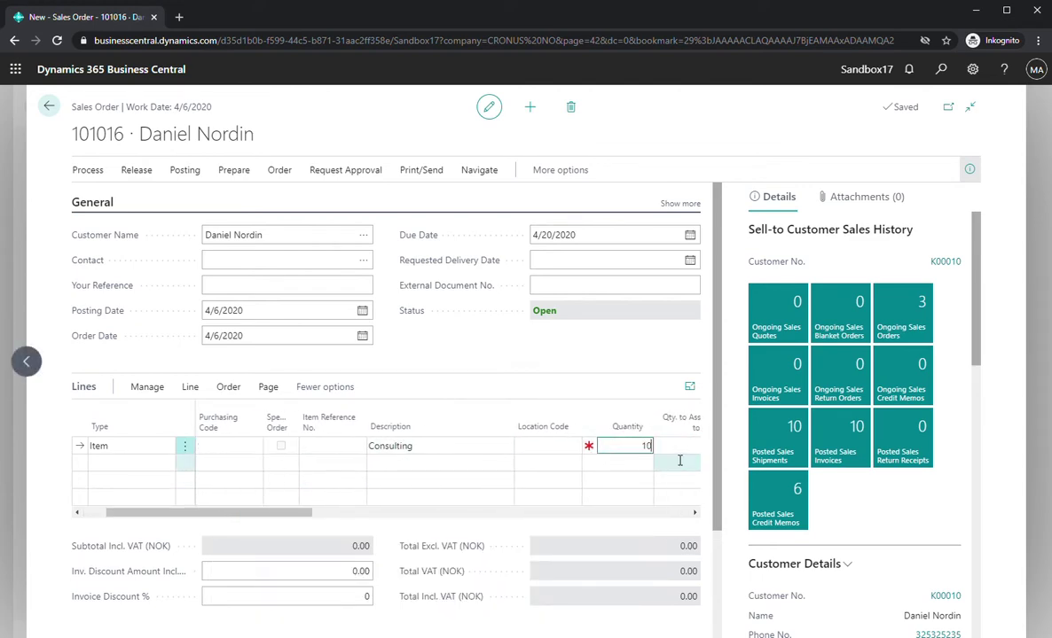
{"action": "key", "text": "Tab"}
Post the sales order with the Ship and Invoice option, declining to open the posted invoice
{"action": "left_click", "coordinate": [188, 169]}
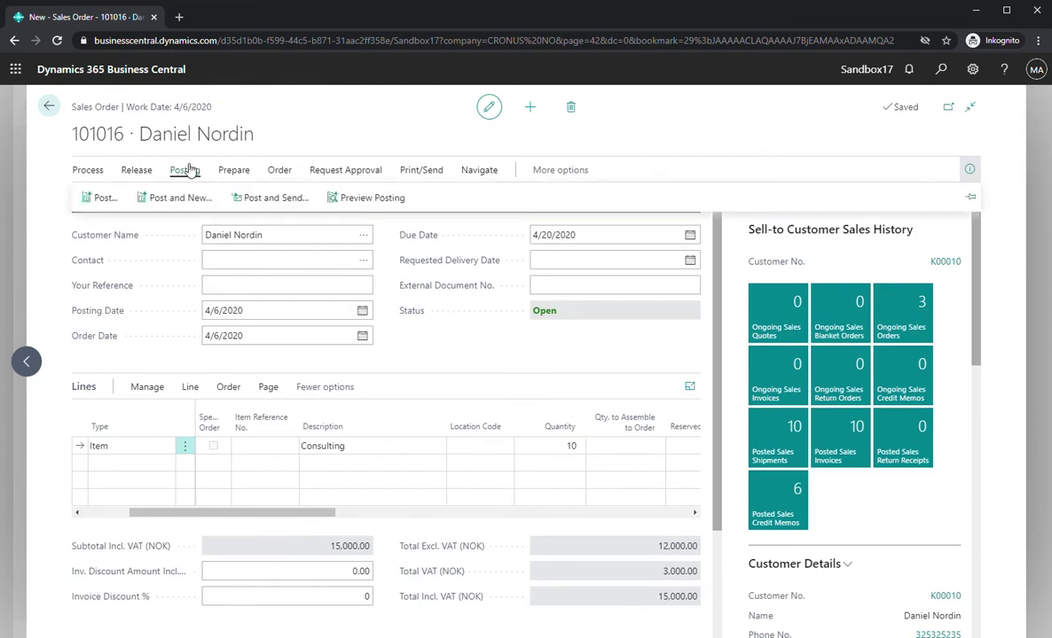
{"action": "left_click", "coordinate": [105, 198]}
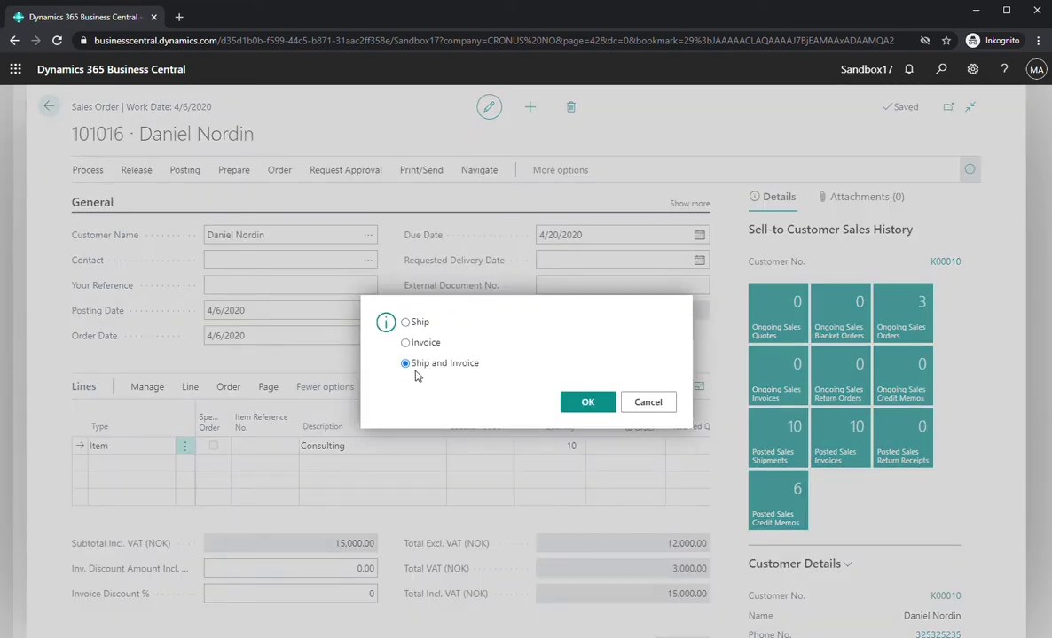
{"action": "left_click", "coordinate": [585, 404]}
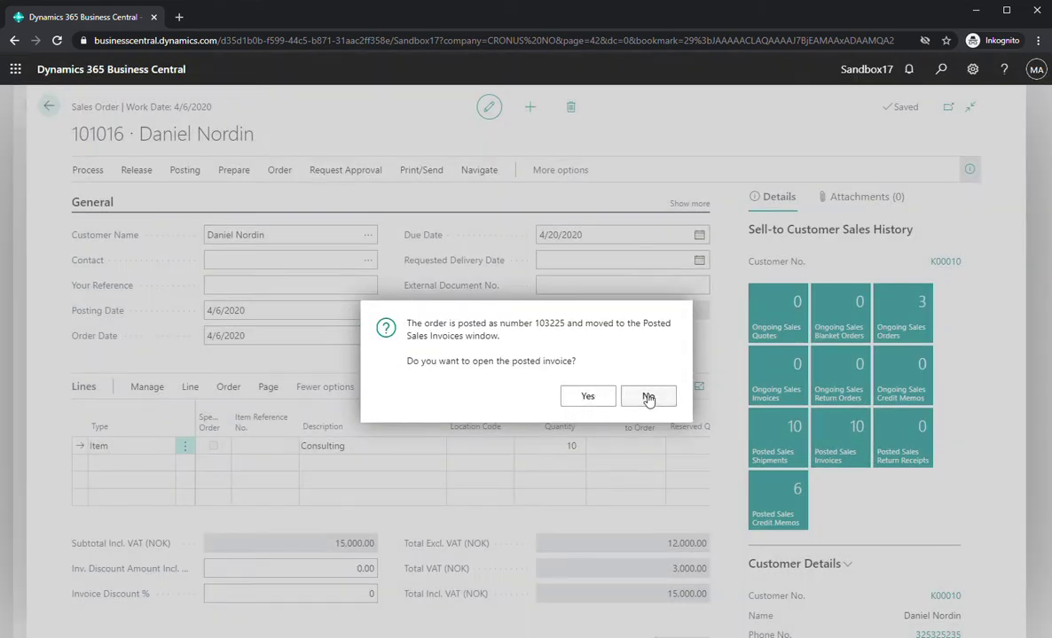
{"action": "left_click", "coordinate": [648, 397]}
Look up the newest invoice among the posted sales invoices, review it, and return to the home page
{"action": "key", "text": "alt+q"}
{"action": "type", "text": "poste in"}
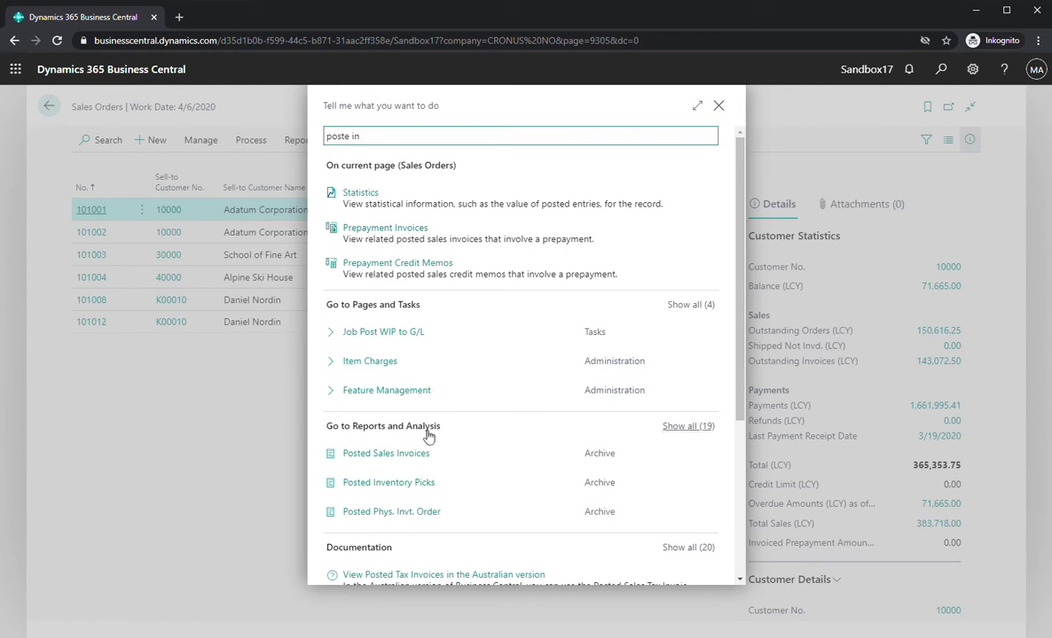
{"action": "left_click", "coordinate": [413, 456]}
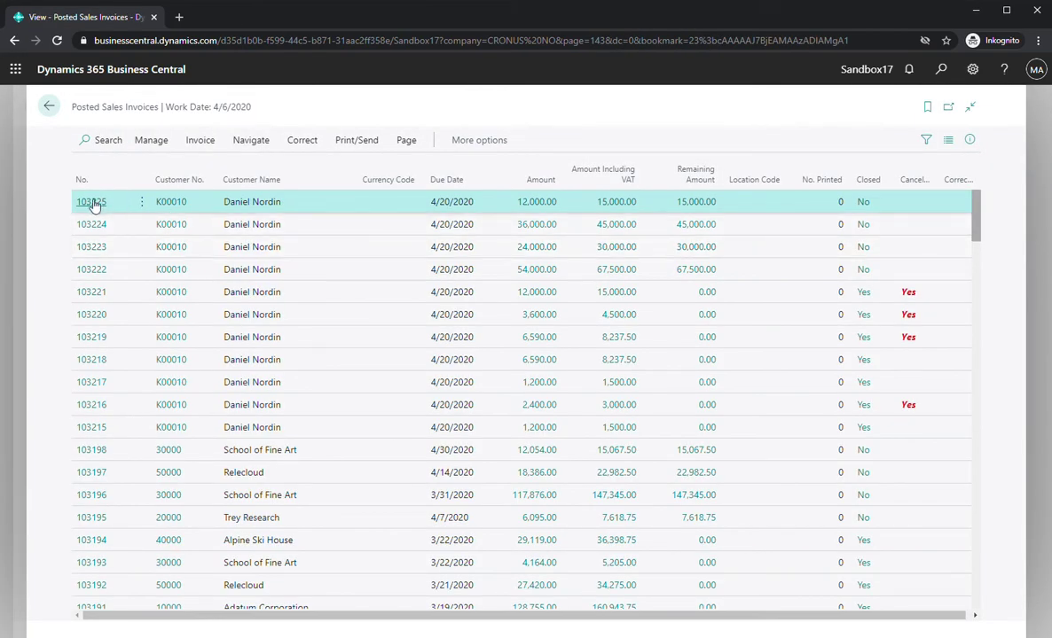
{"action": "left_click", "coordinate": [92, 202]}
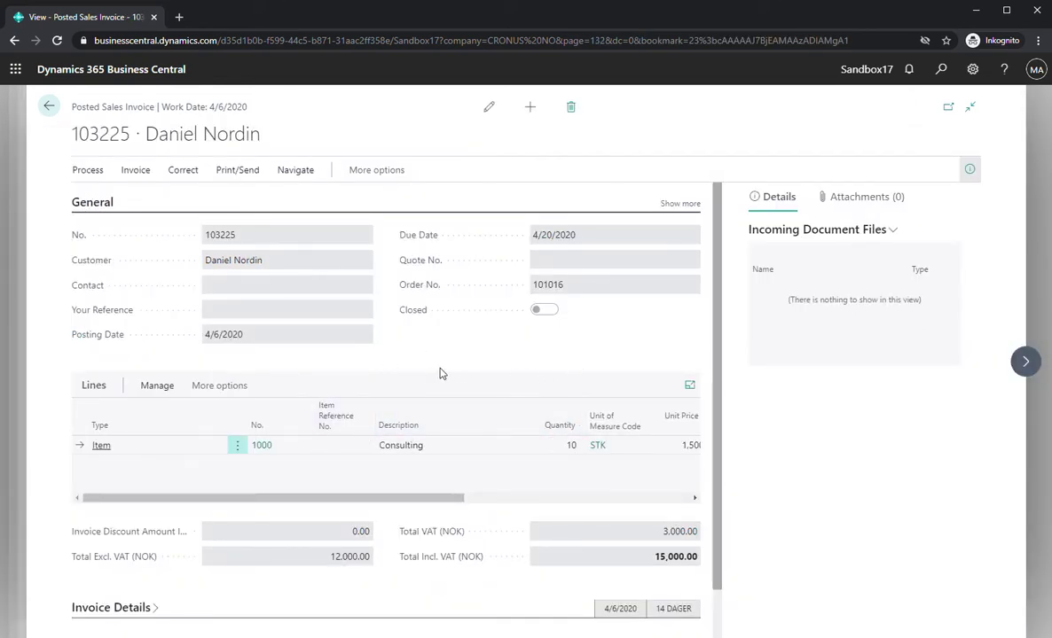
{"action": "key", "text": "Escape"}
{"action": "key", "text": "Escape"}
{"action": "key", "text": "Escape"}
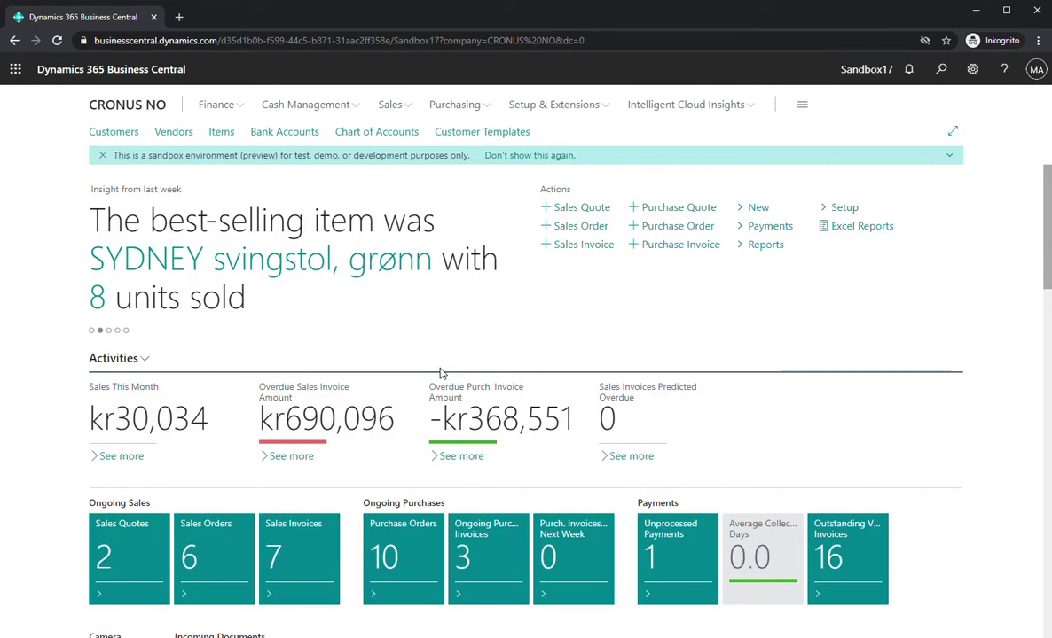
Find the sales credit memos page and create a new credit memo with the same customer's name
{"action": "key", "text": "alt+q"}
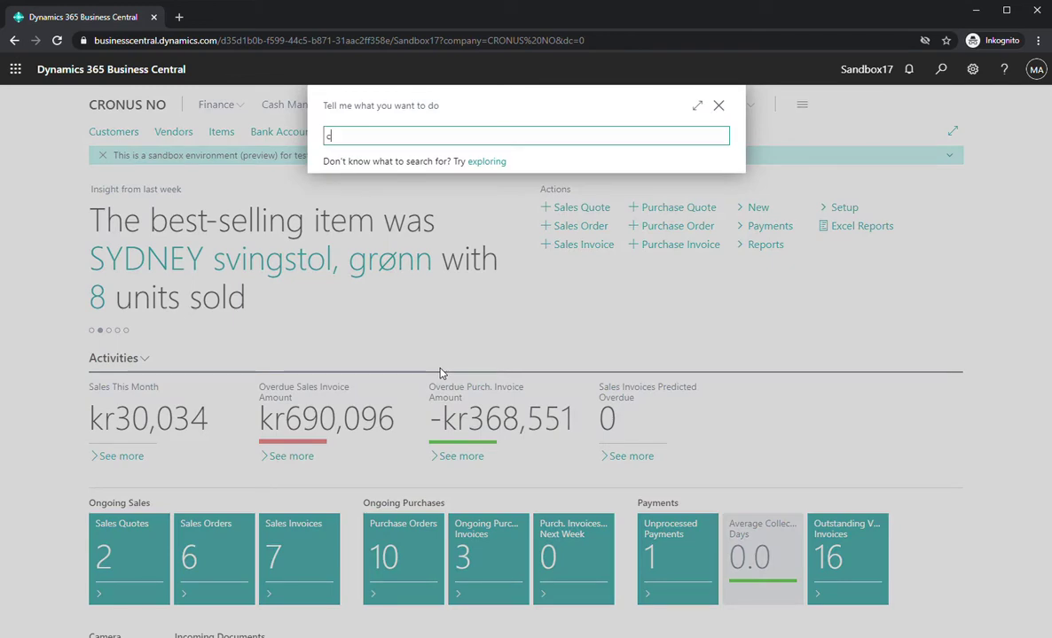
{"action": "type", "text": "sale cr me"}
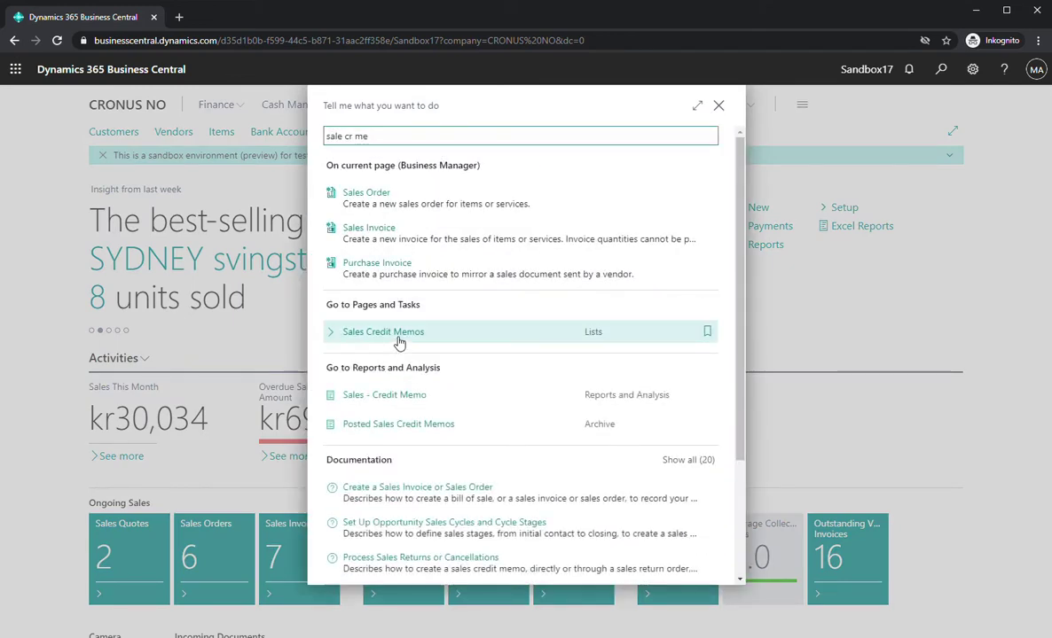
{"action": "left_click", "coordinate": [399, 341]}
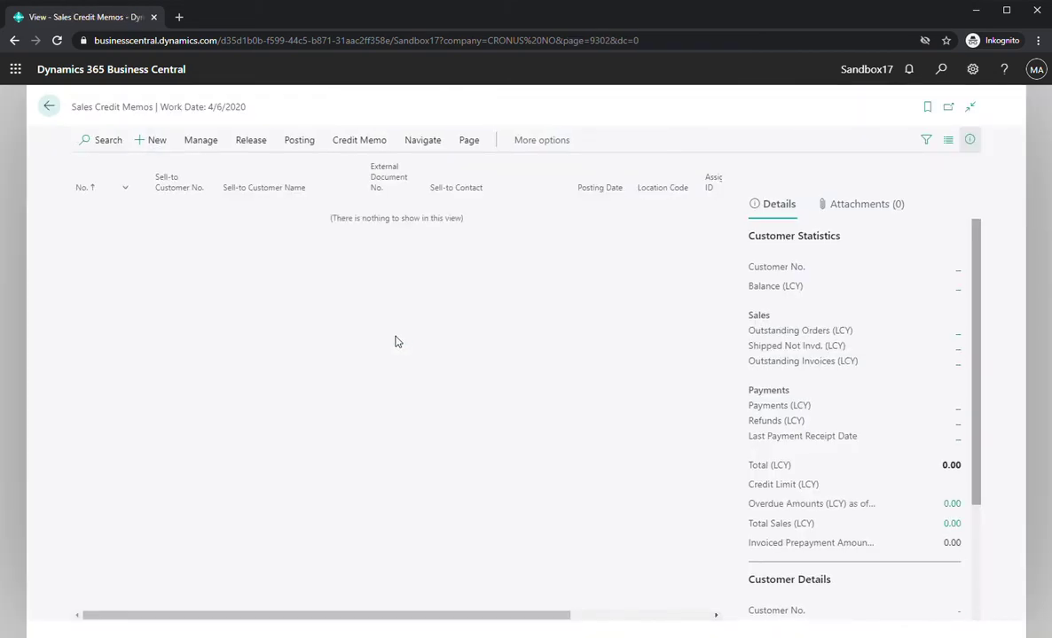
{"action": "left_click", "coordinate": [157, 142]}
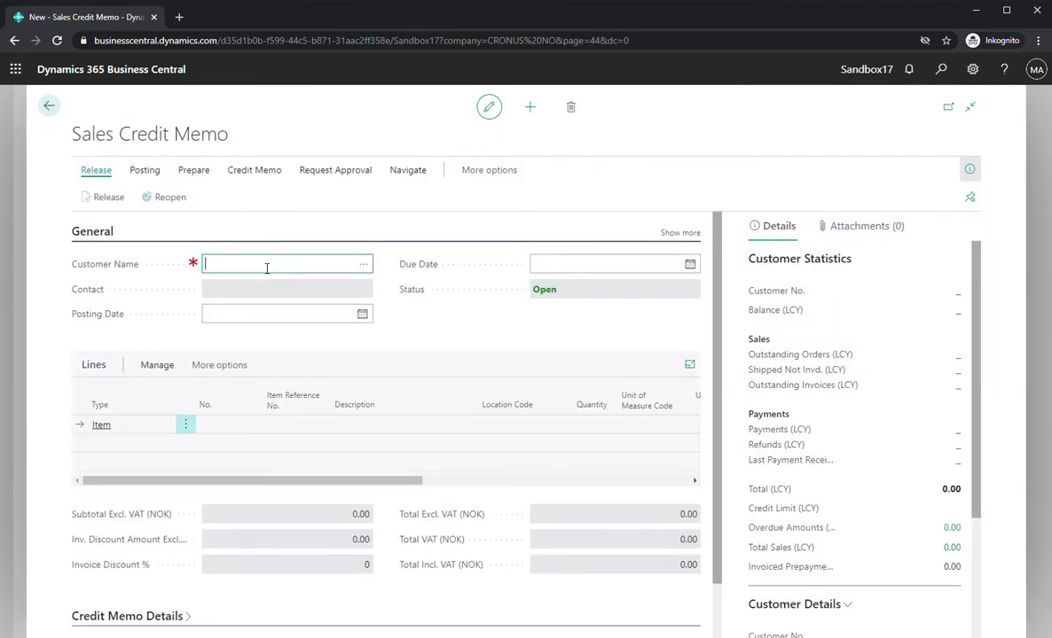
{"action": "type", "text": "daniel no"}
{"action": "key", "text": "Tab"}
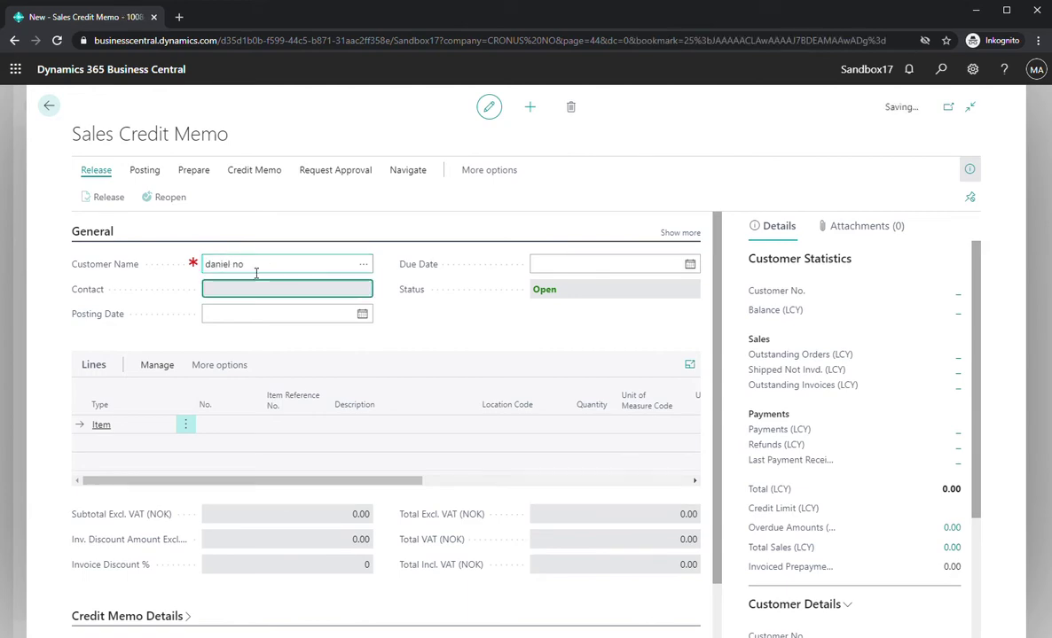
{"action": "key", "text": "Tab"}
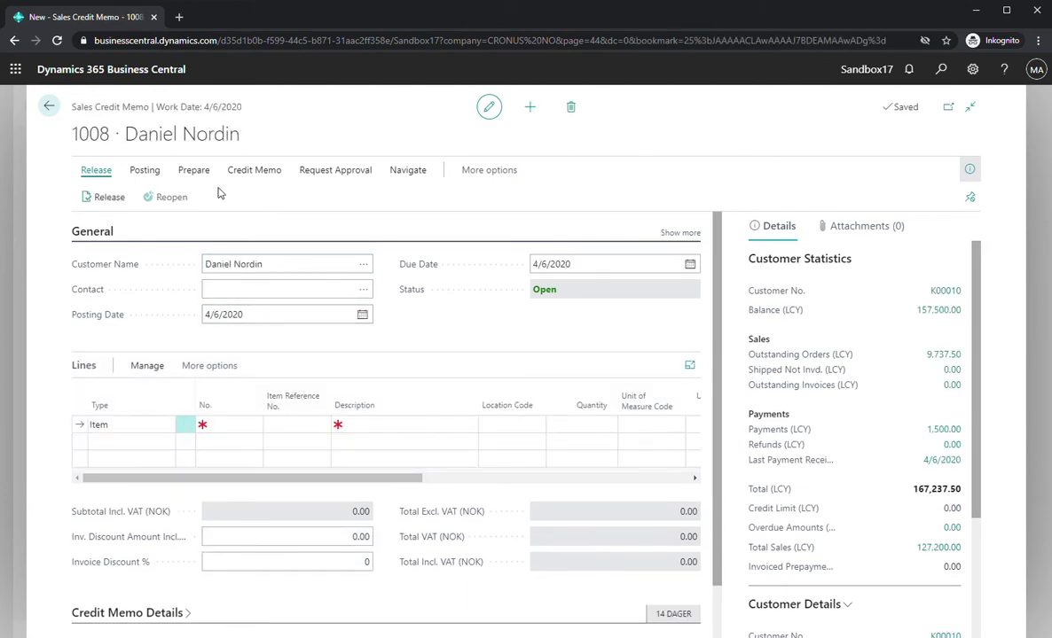
Copy the customer's newest posted invoice into the credit memo with its header included, and check the copied lines
{"action": "left_click", "coordinate": [271, 170]}
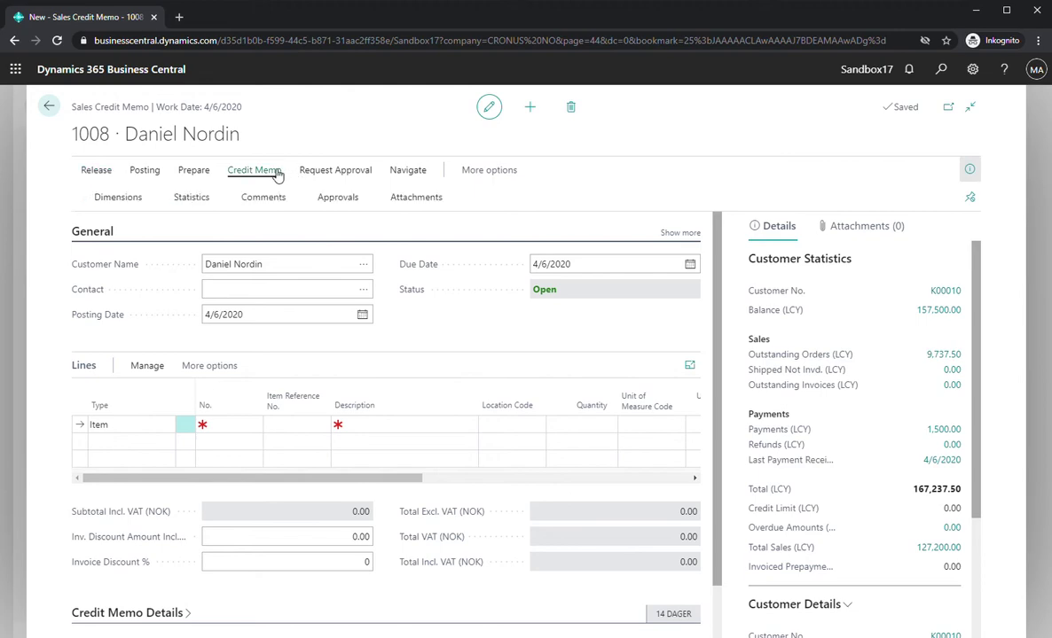
{"action": "left_click", "coordinate": [204, 172]}
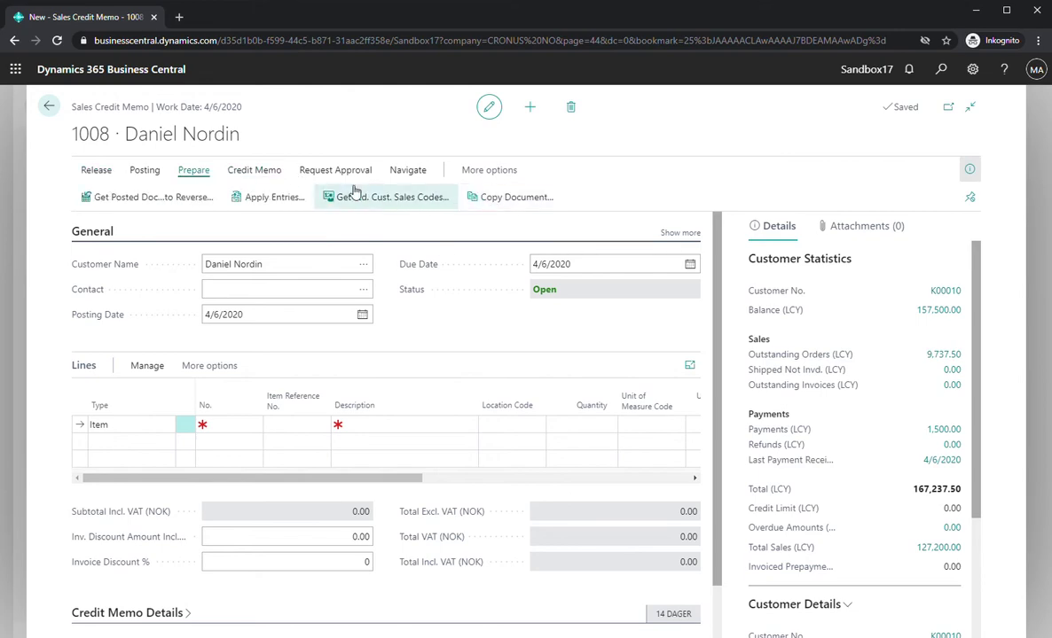
{"action": "left_click", "coordinate": [500, 199]}
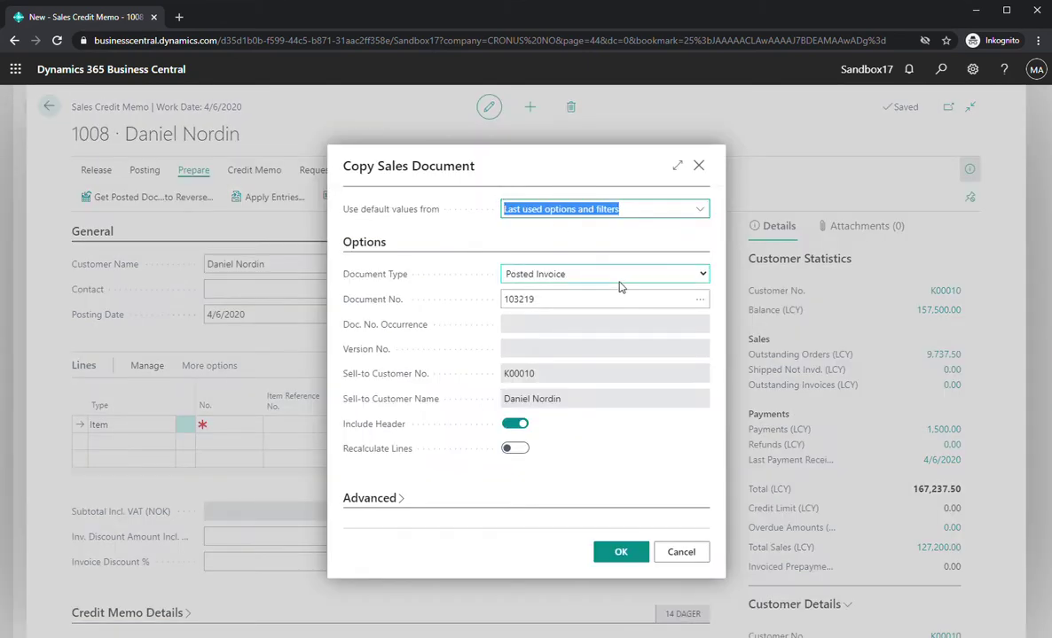
{"action": "key", "text": "Tab"}
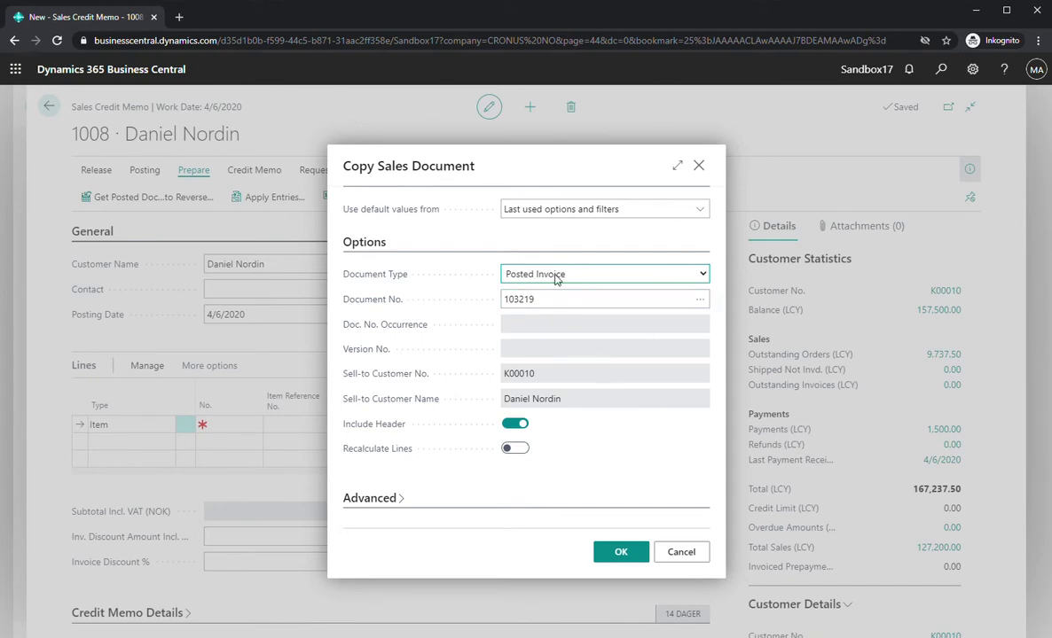
{"action": "left_click", "coordinate": [699, 300]}
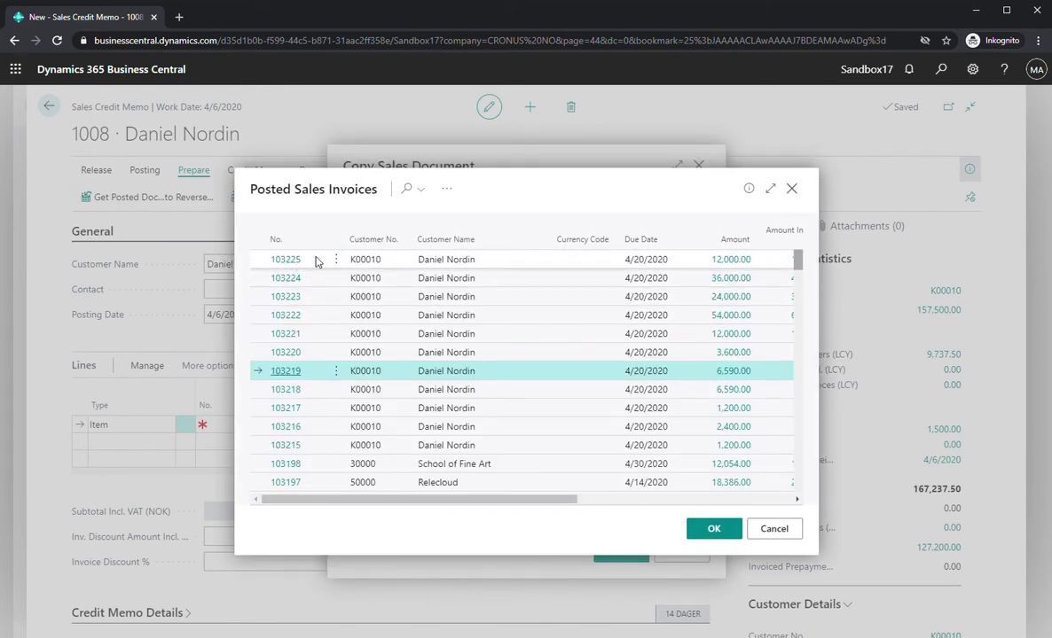
{"action": "left_click", "coordinate": [463, 259]}
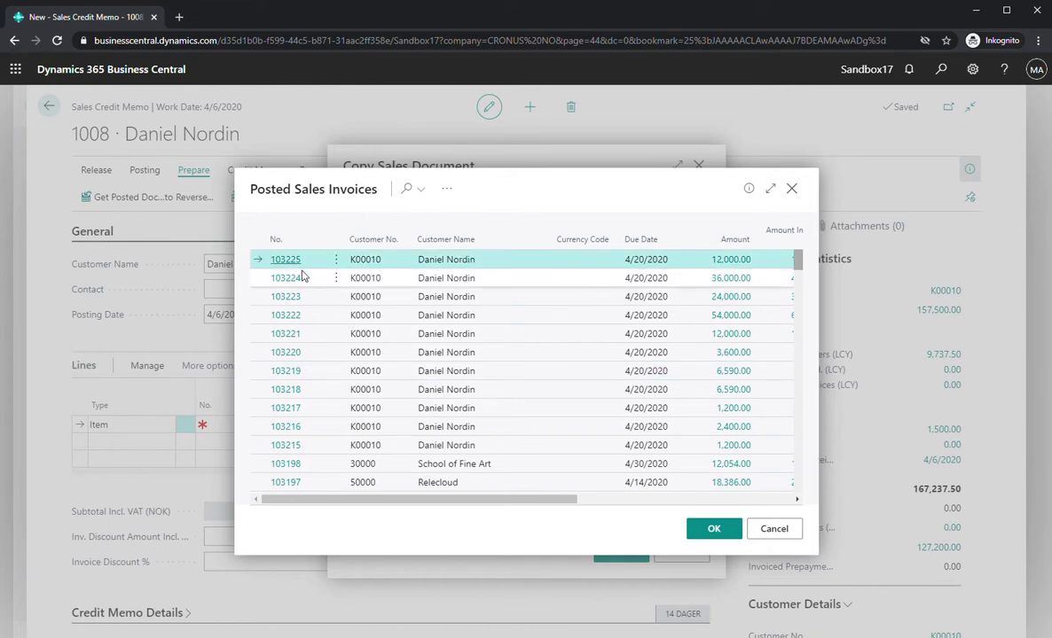
{"action": "left_click", "coordinate": [714, 530]}
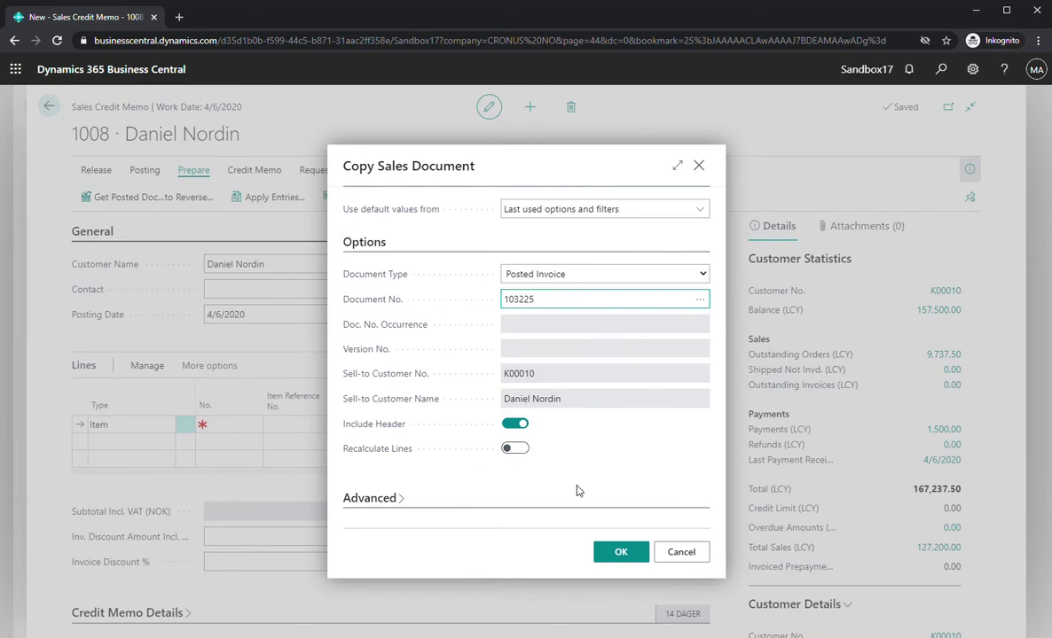
{"action": "left_click", "coordinate": [620, 554]}
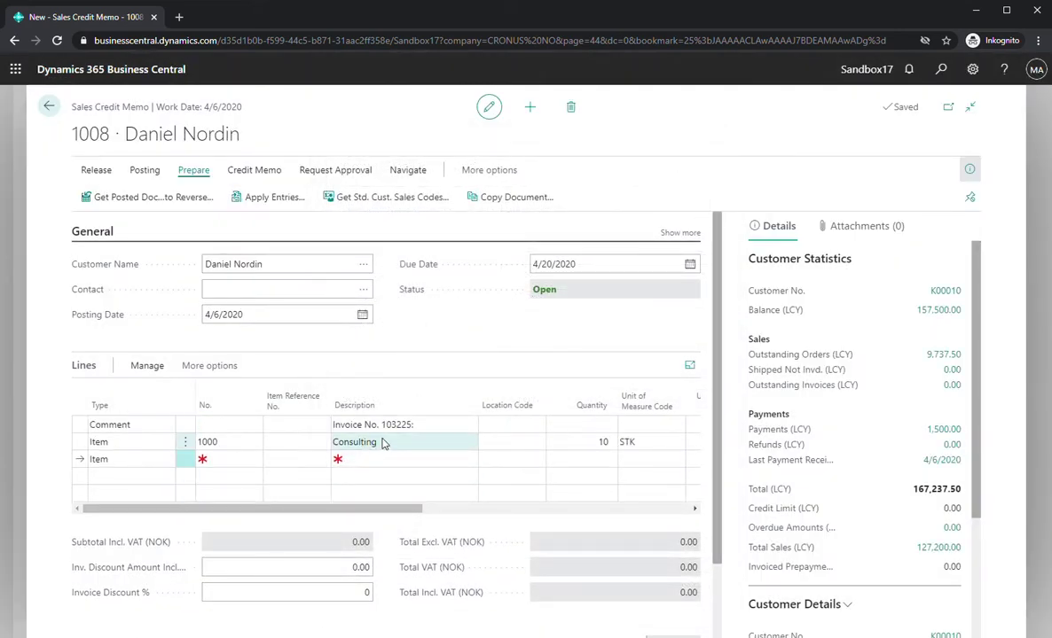
{"action": "left_click", "coordinate": [383, 443]}
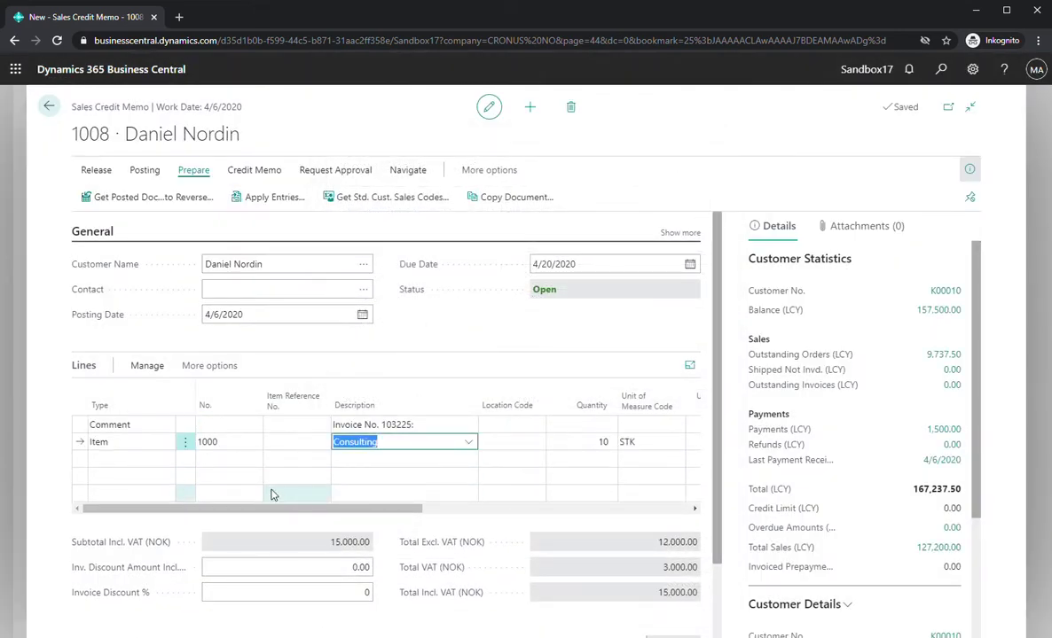
{"action": "mouse_move", "coordinate": [273, 509]}
{"action": "left_mouse_down"}
{"action": "mouse_move", "coordinate": [532, 512]}
{"action": "mouse_move", "coordinate": [266, 511]}
{"action": "mouse_move", "coordinate": [282, 510]}
{"action": "left_mouse_up"}
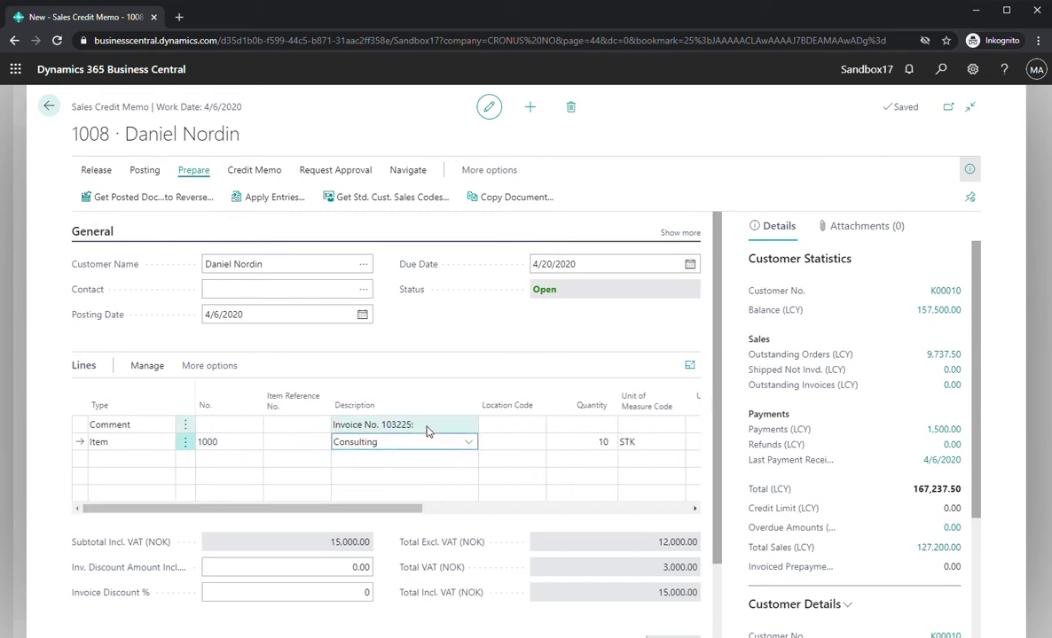
Post the sales credit memo, decline to open the posted document, and return to the home page
{"action": "left_click", "coordinate": [145, 171]}
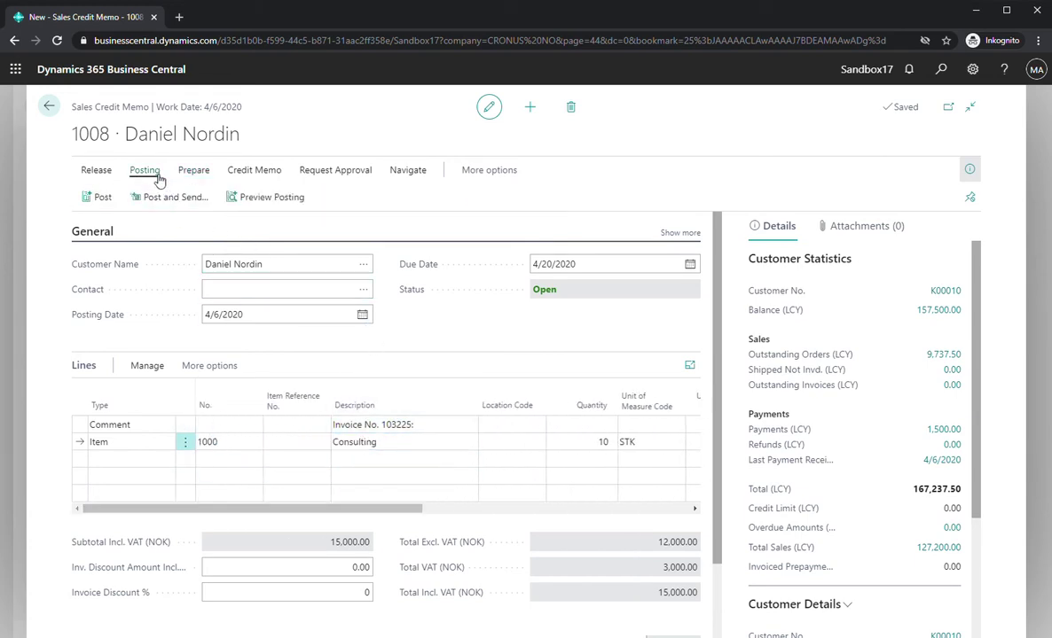
{"action": "left_click", "coordinate": [103, 198]}
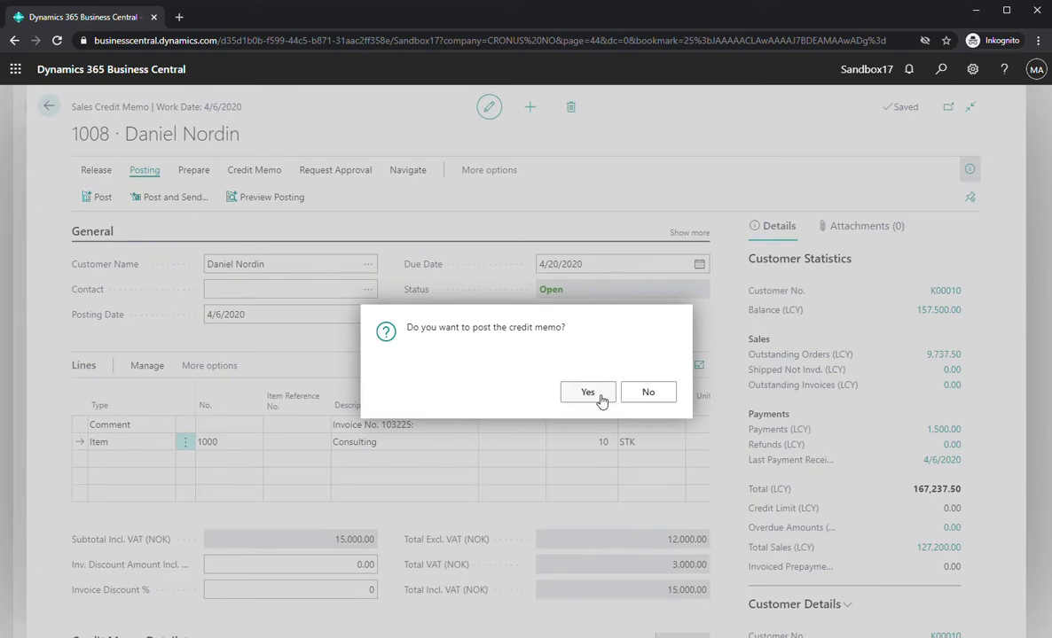
{"action": "left_click", "coordinate": [588, 393]}
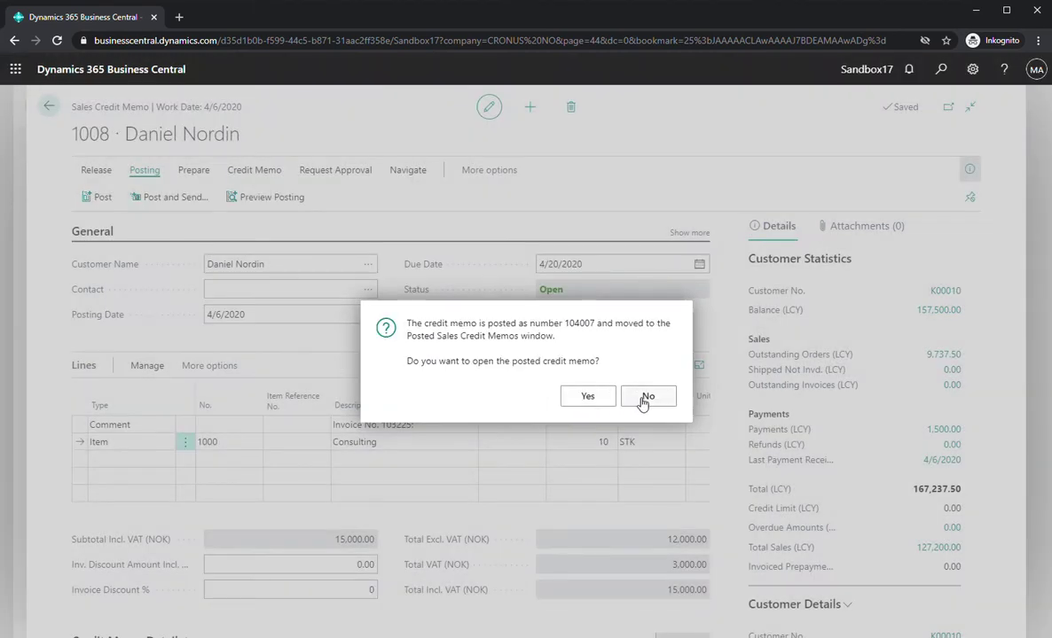
{"action": "left_click", "coordinate": [646, 397]}
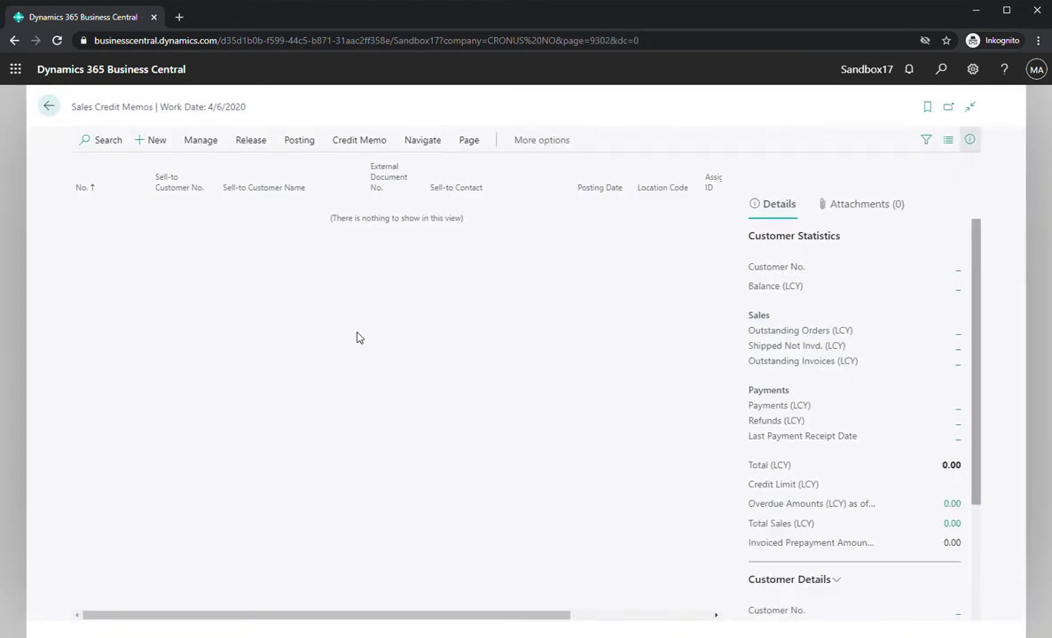
{"action": "left_click", "coordinate": [49, 107]}
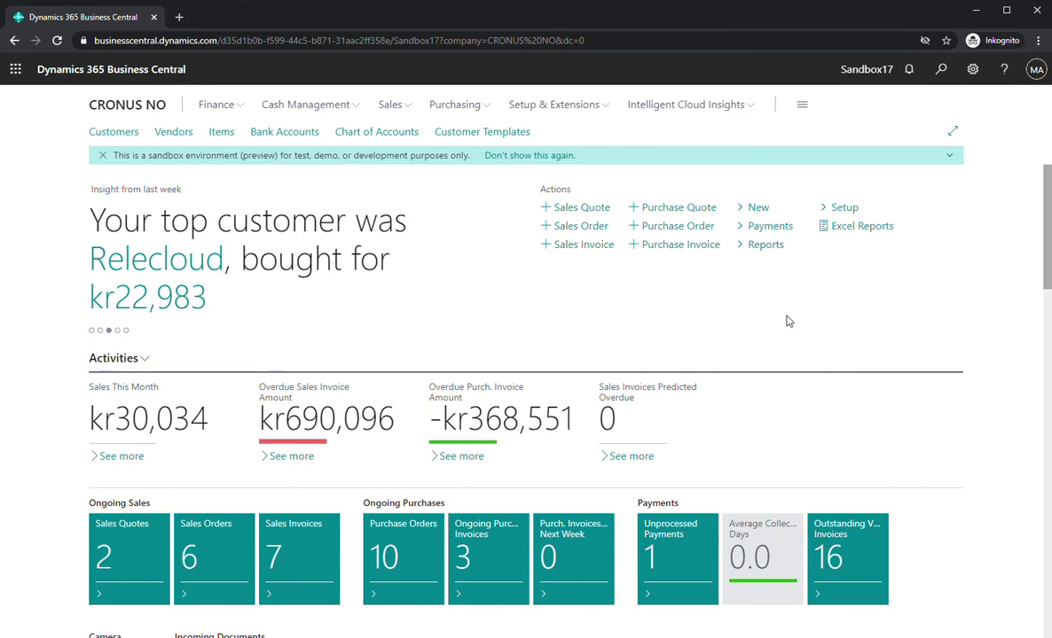
Find the posted sales invoices list and cancel the open 36,000.00 invoice, declining to open its posted credit memo
{"action": "key", "text": "alt+q"}
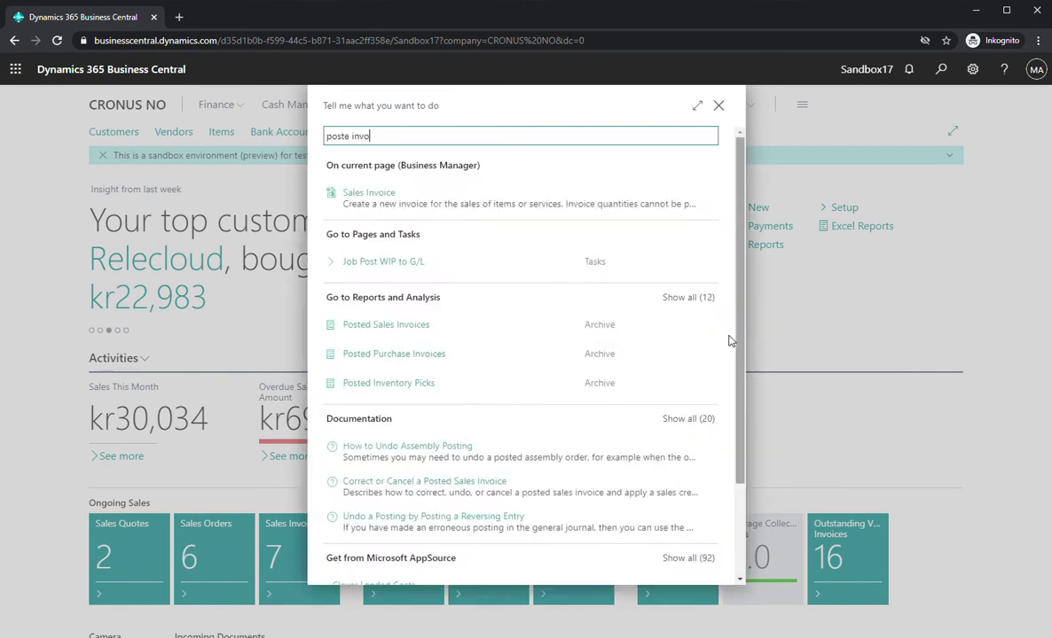
{"action": "left_click", "coordinate": [424, 330]}
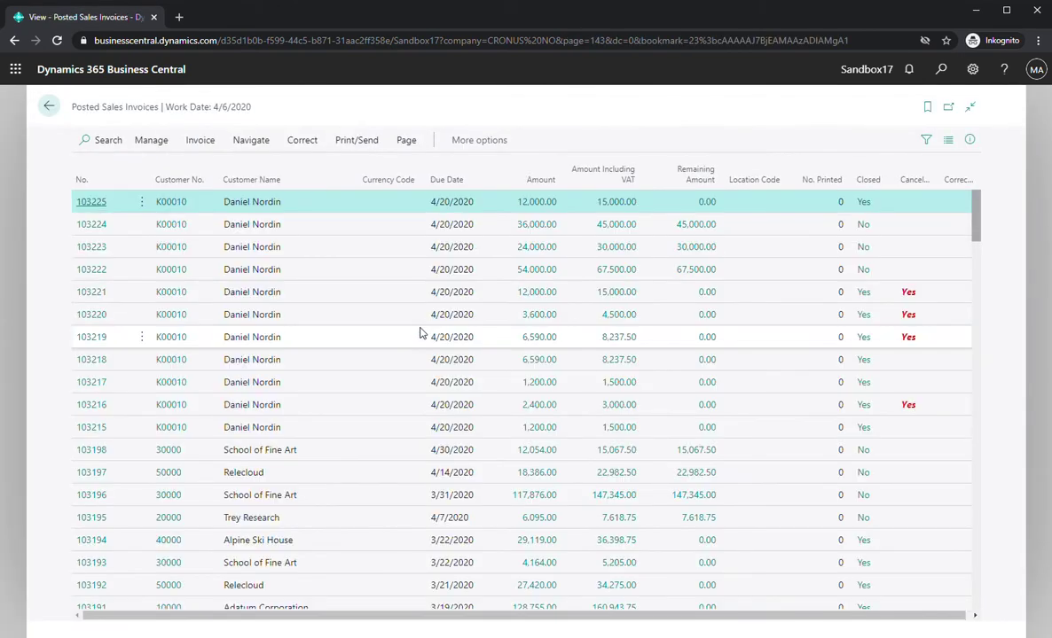
{"action": "left_click", "coordinate": [405, 232]}
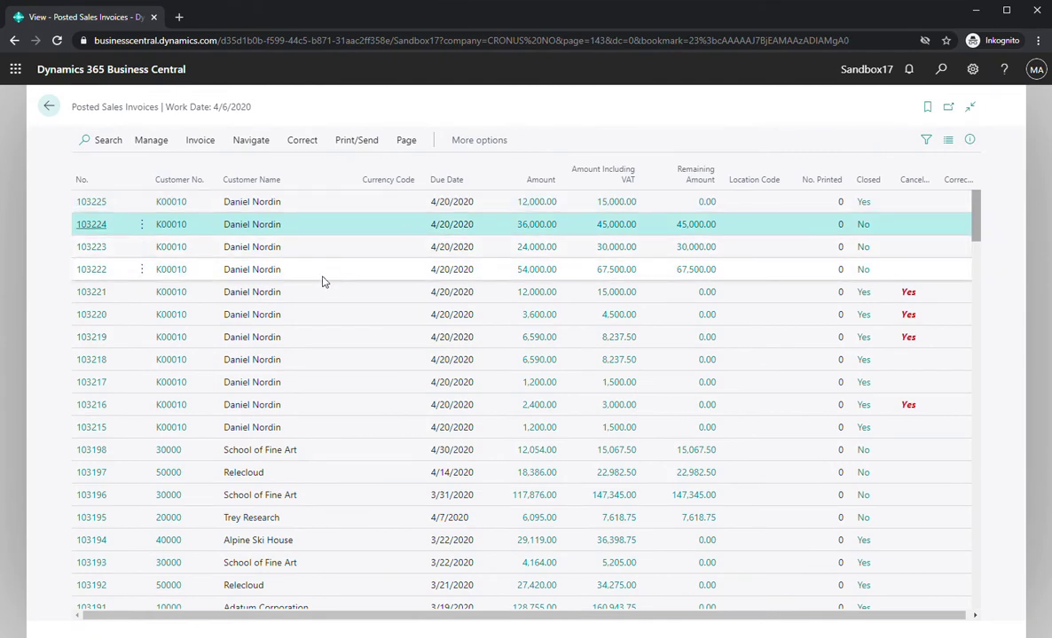
{"action": "left_click", "coordinate": [318, 146]}
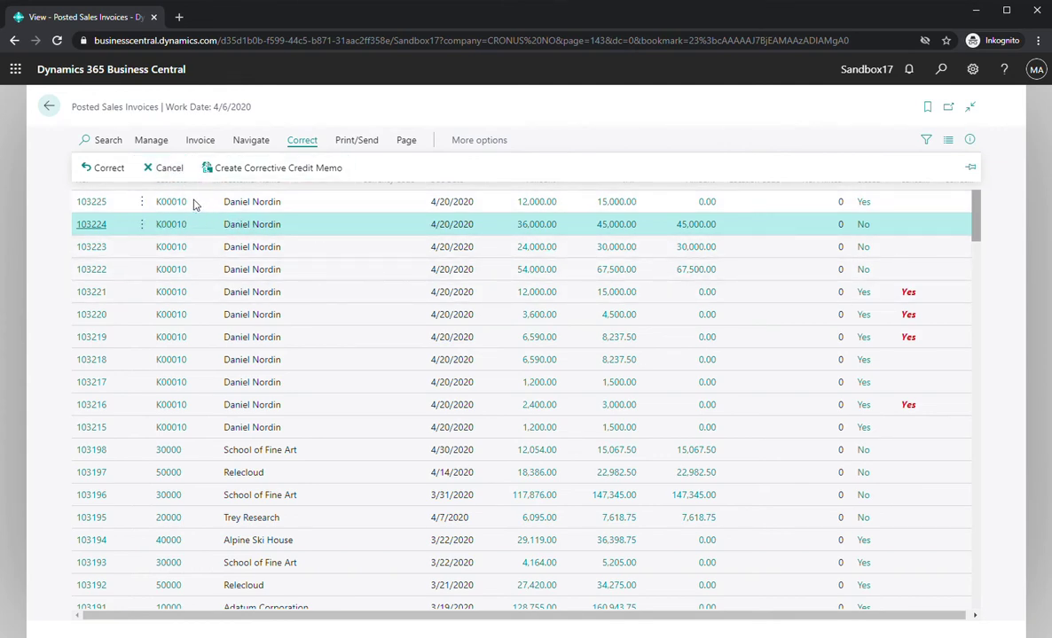
{"action": "left_click", "coordinate": [178, 173]}
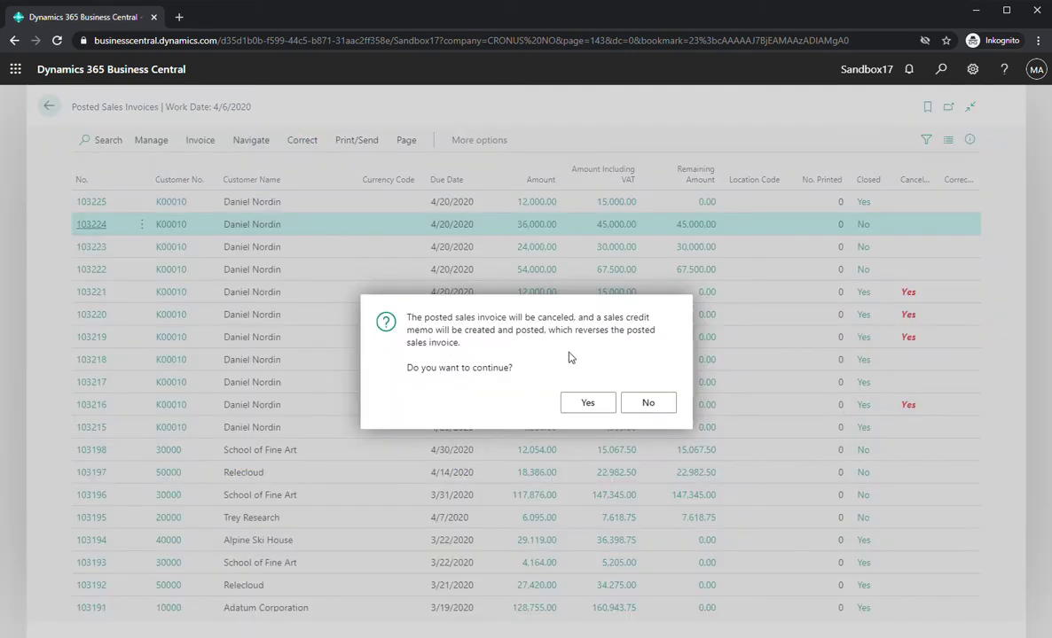
{"action": "left_click", "coordinate": [587, 405]}
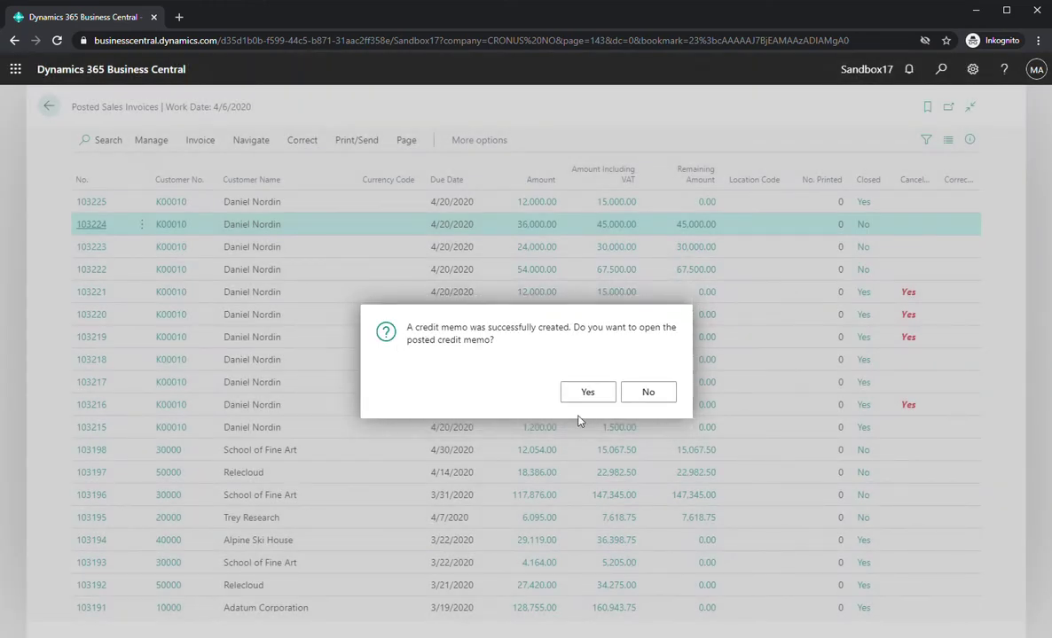
{"action": "left_click", "coordinate": [645, 393]}
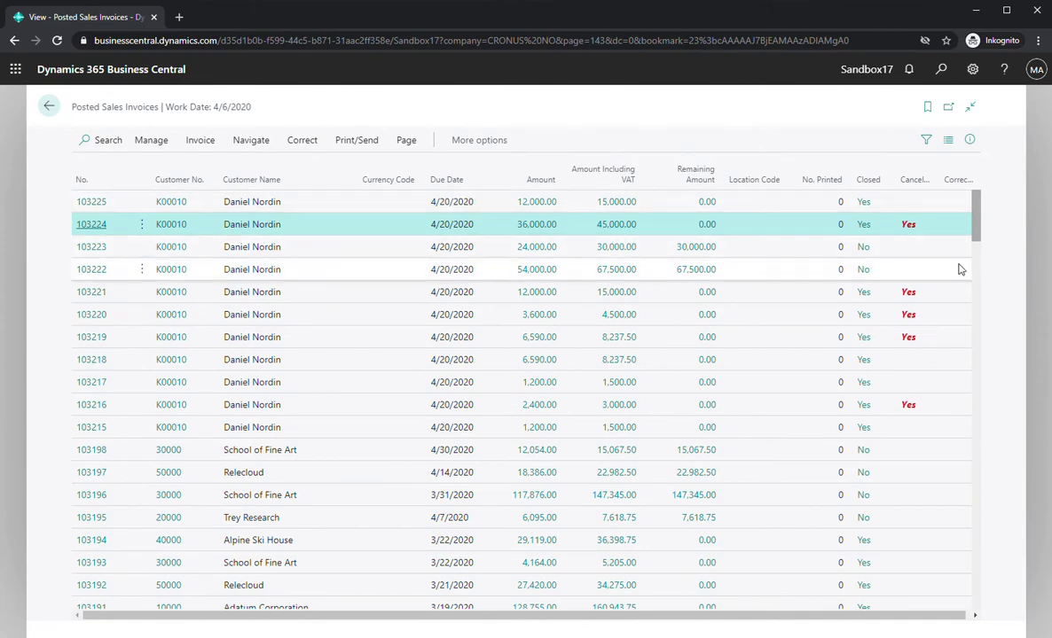
{"action": "mouse_move", "coordinate": [917, 182]}
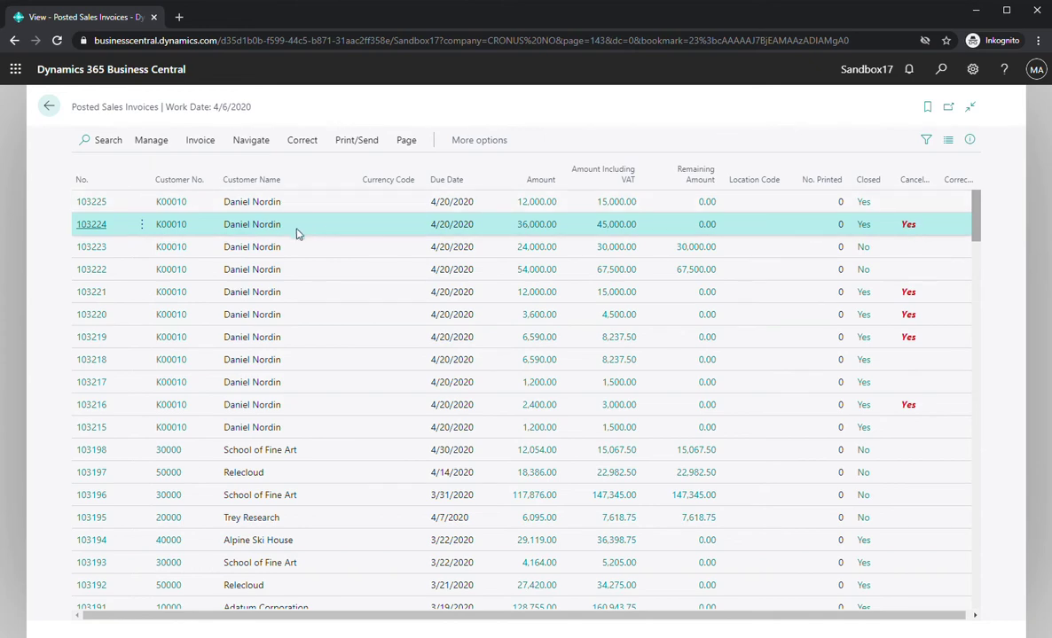
Correct the posted 24,000.00 invoice so that it is canceled and a new editable sales invoice is created
{"action": "left_click", "coordinate": [289, 251]}
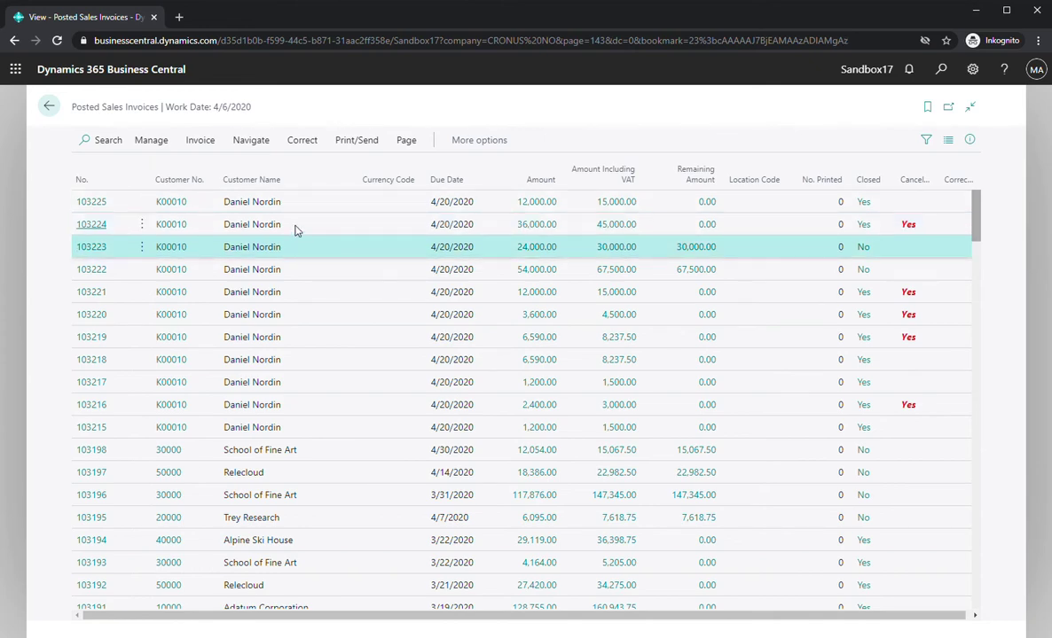
{"action": "left_click", "coordinate": [313, 147]}
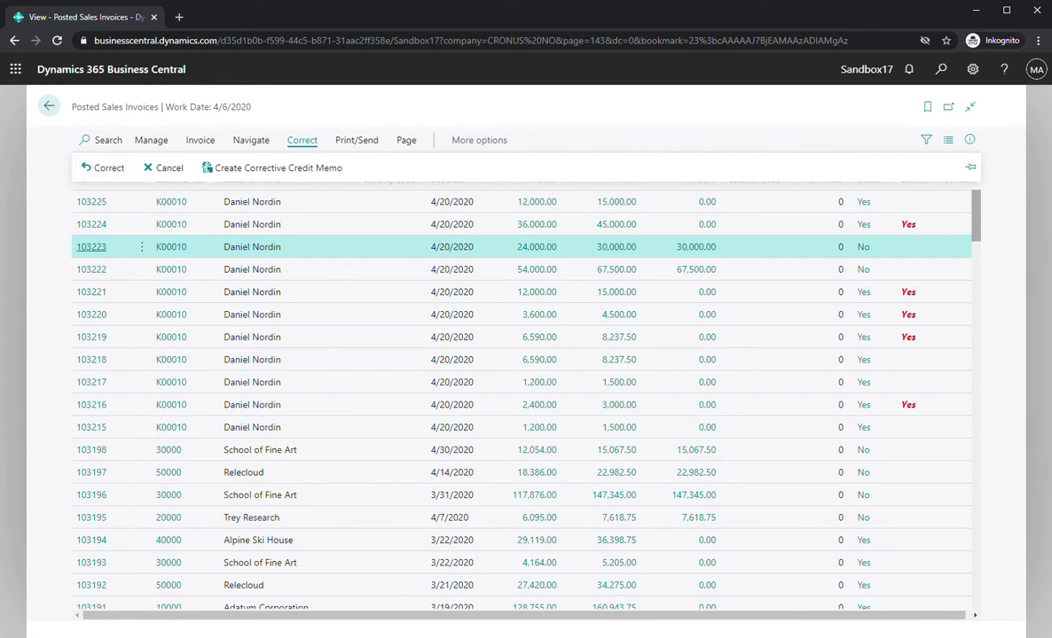
{"action": "left_click_drag", "start_coordinate": [567, 616], "coordinate": [408, 616]}
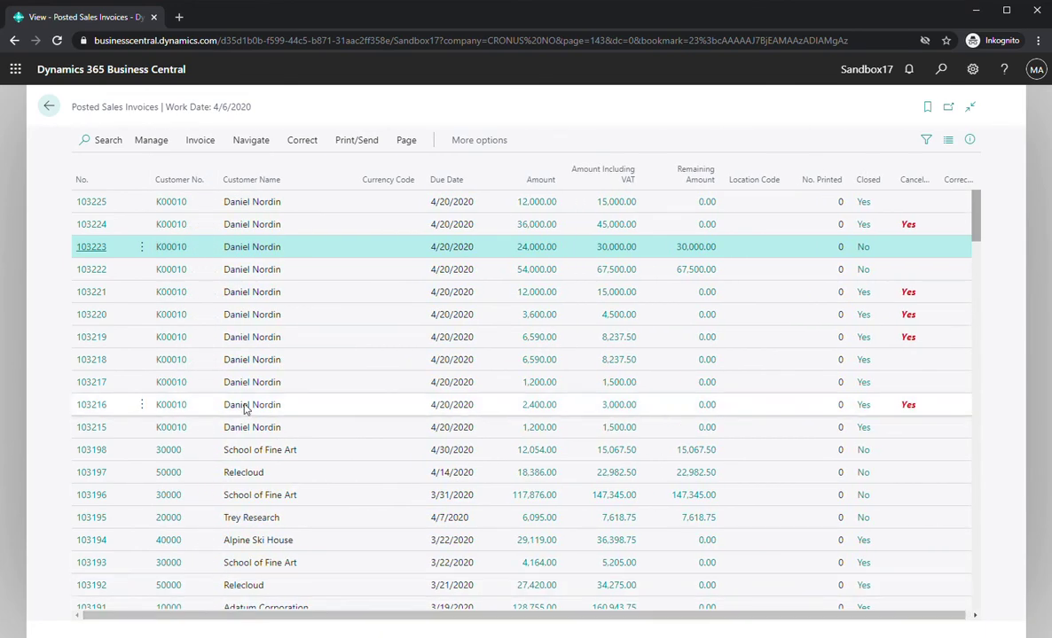
{"action": "left_click", "coordinate": [302, 143]}
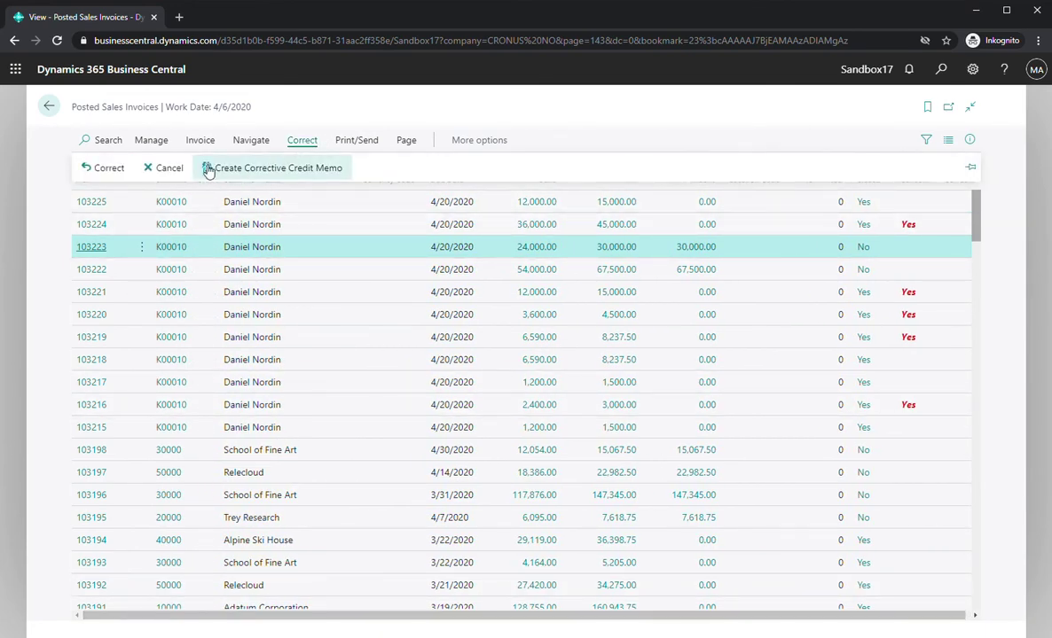
{"action": "left_click", "coordinate": [105, 169]}
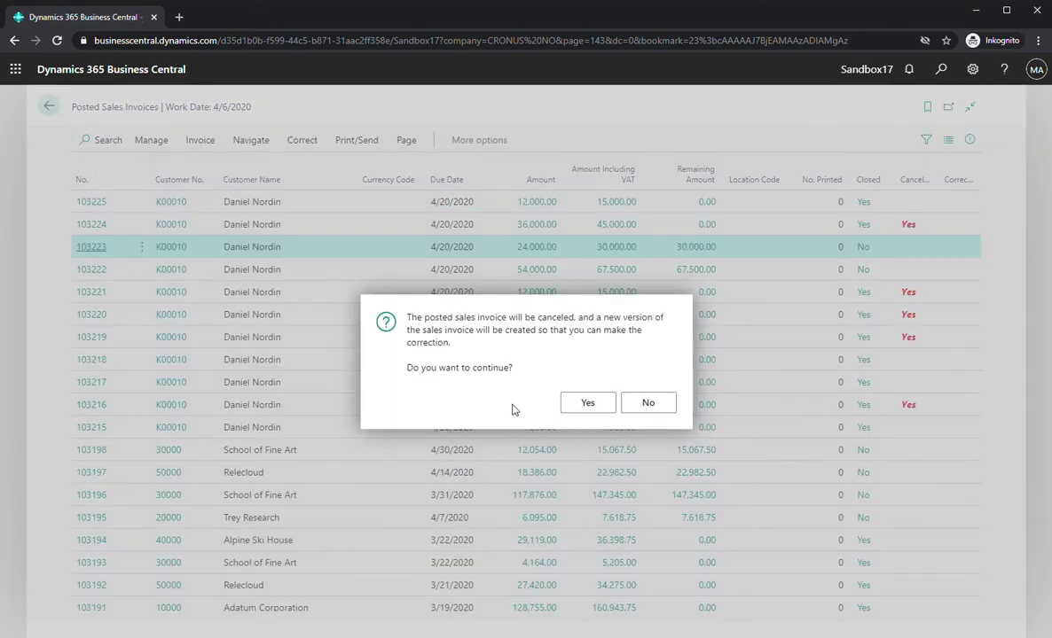
{"action": "left_click", "coordinate": [591, 404]}
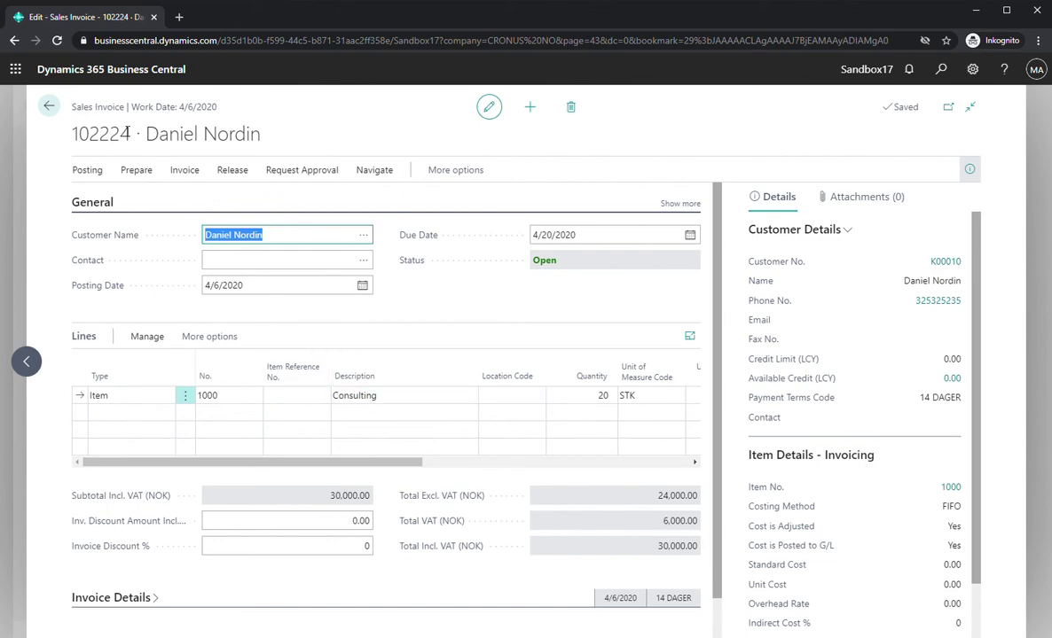
{"action": "left_click_drag", "start_coordinate": [126, 107], "coordinate": [77, 112]}
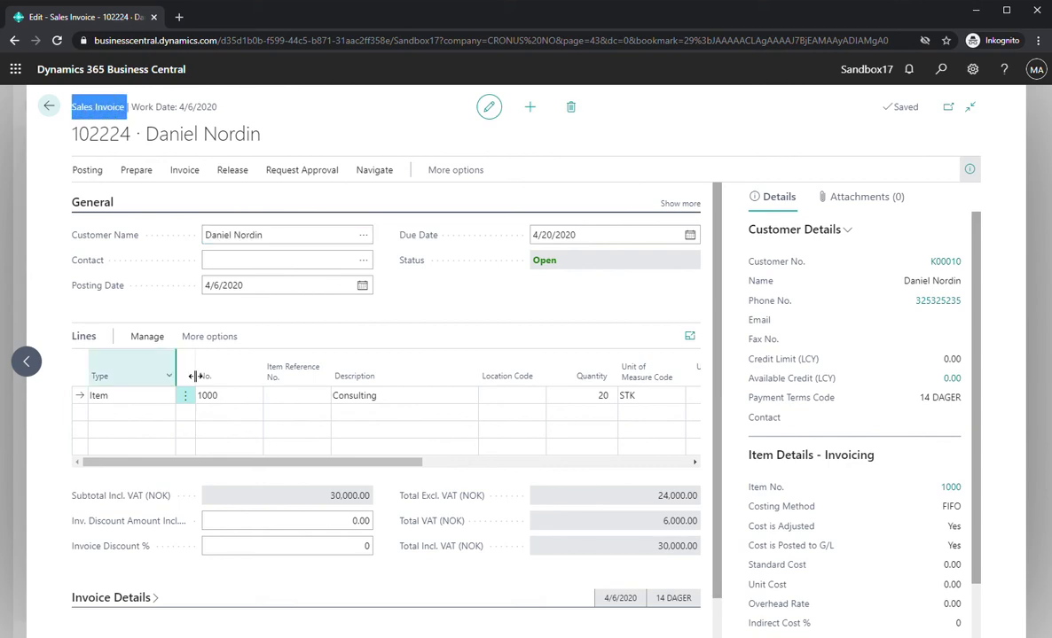
Set the Consulting line's quantity to 25 and post the new sales invoice without opening the posted document
{"action": "left_click", "coordinate": [578, 396]}
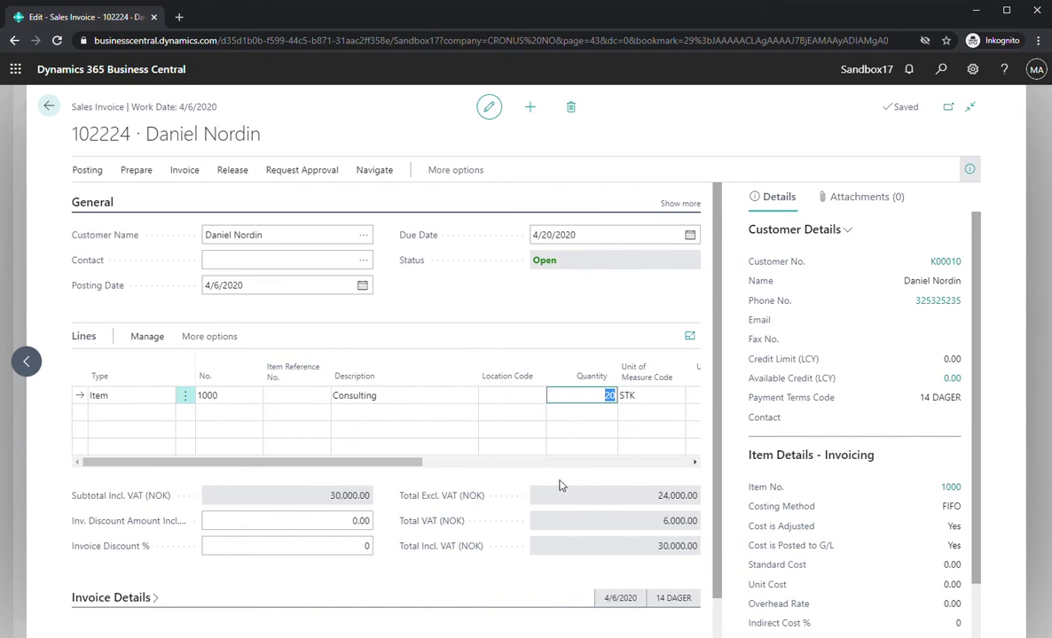
{"action": "type", "text": "25"}
{"action": "key", "text": "Tab"}
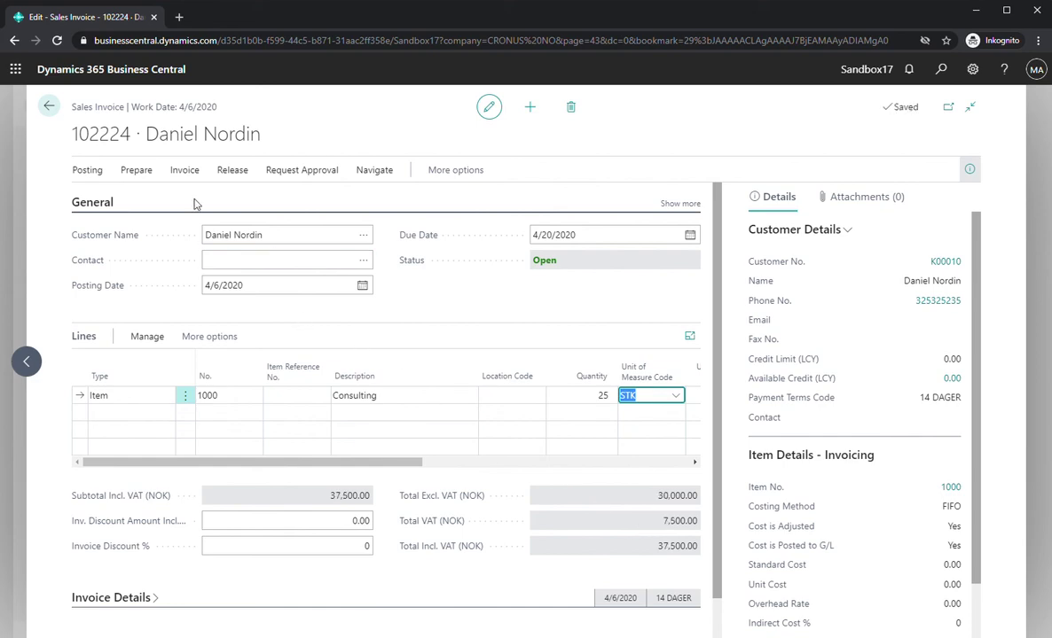
{"action": "left_click", "coordinate": [101, 176]}
{"action": "left_click", "coordinate": [105, 197]}
{"action": "left_click", "coordinate": [606, 401]}
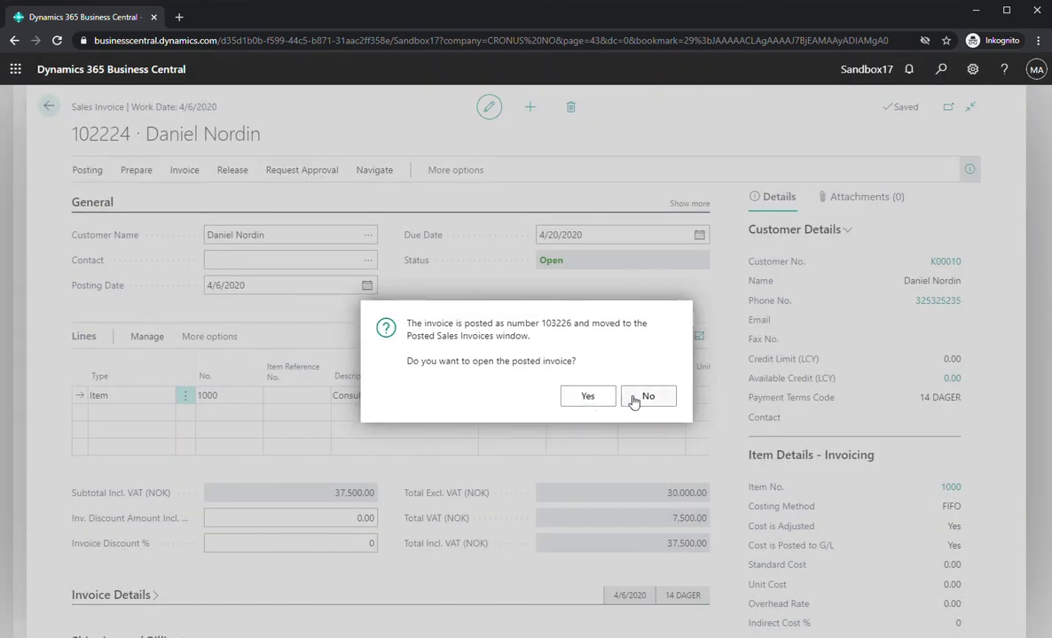
{"action": "left_click", "coordinate": [636, 399]}
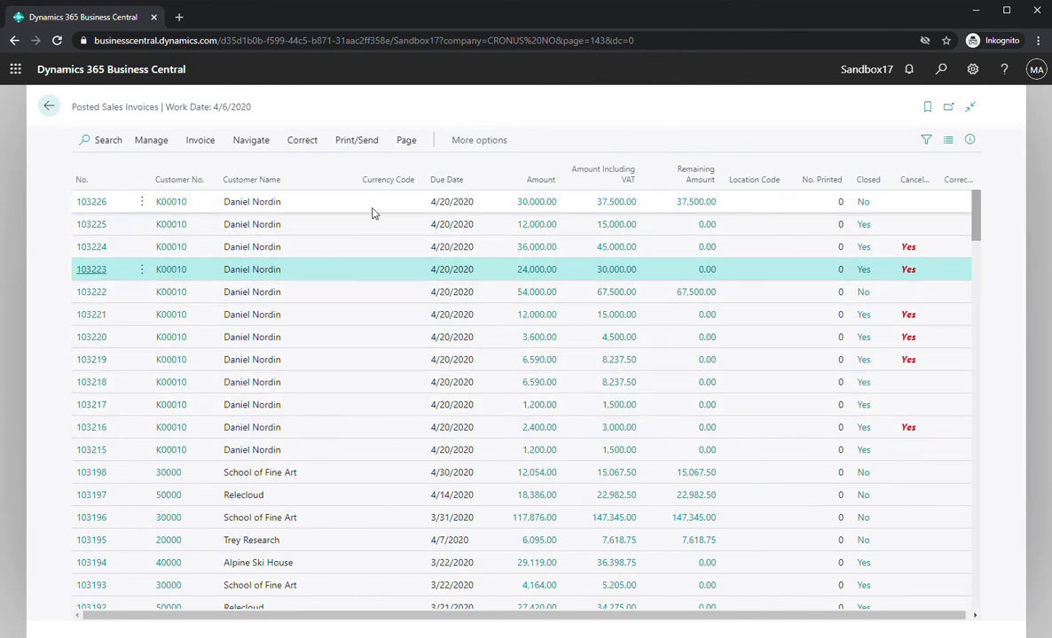
Open the newest posted sales invoice, check its Consulting line, and return to the posted invoices list
{"action": "left_click", "coordinate": [102, 204]}
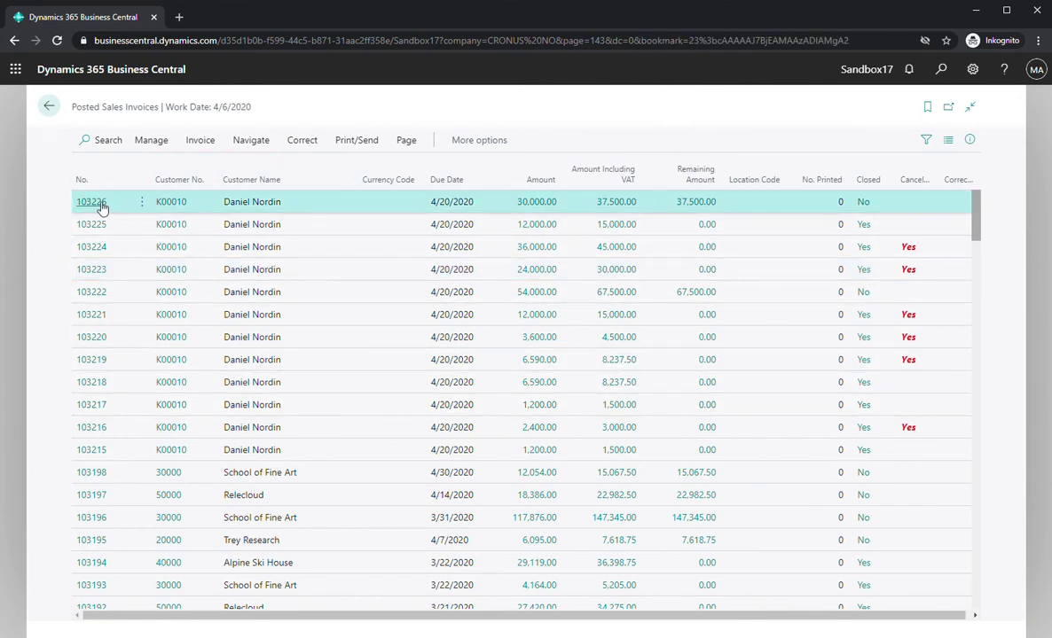
{"action": "left_click", "coordinate": [92, 202]}
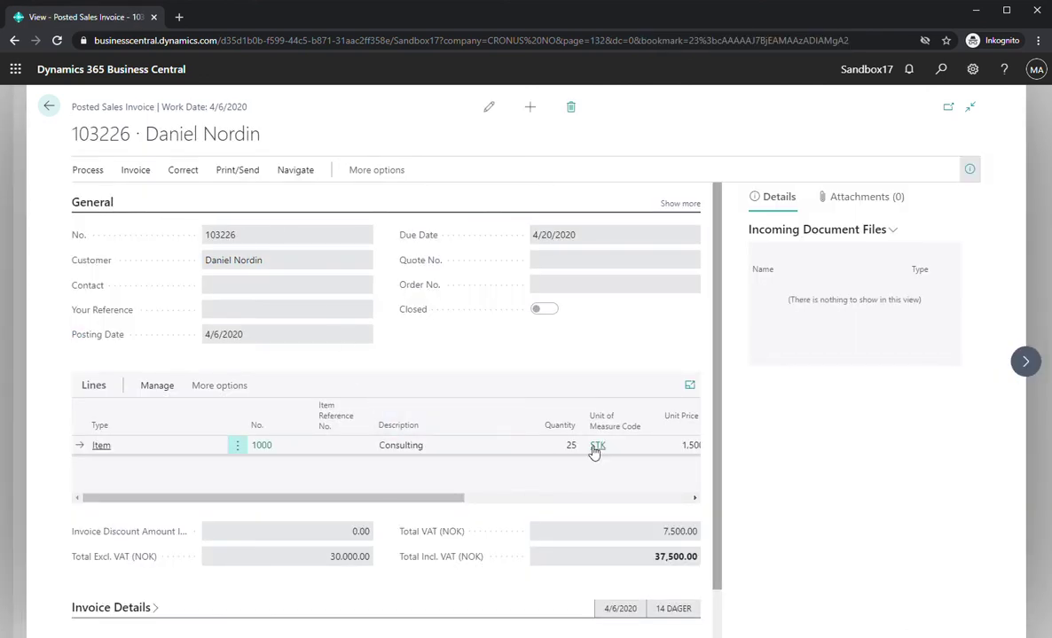
{"action": "left_click", "coordinate": [49, 106]}
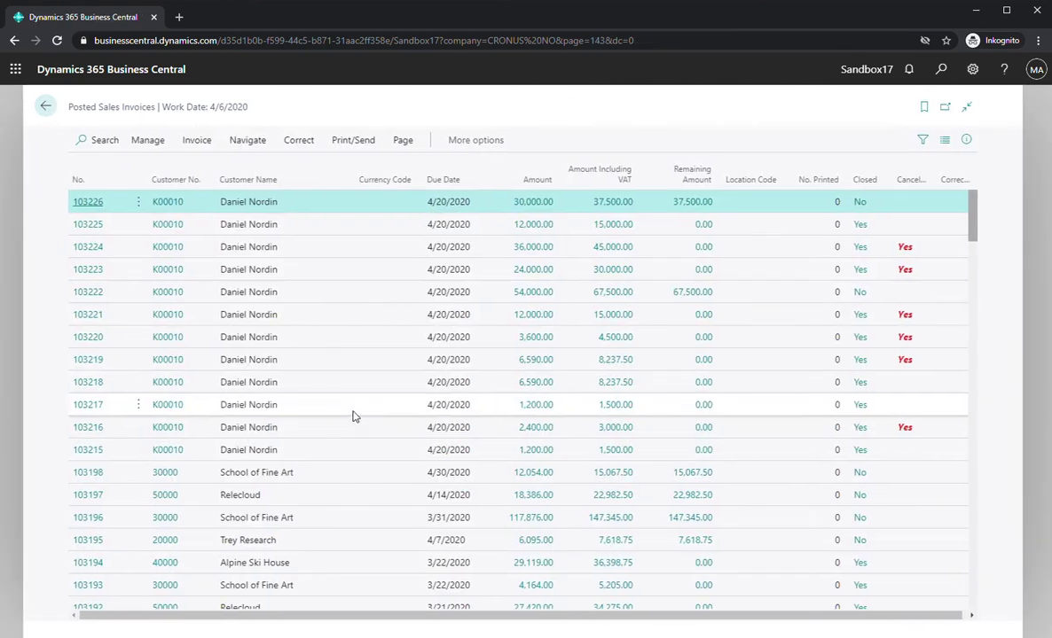
Widen the Corrective column in the posted sales invoices list and show the correction options for the newest invoice
{"action": "left_click_drag", "start_coordinate": [397, 622], "coordinate": [470, 627]}
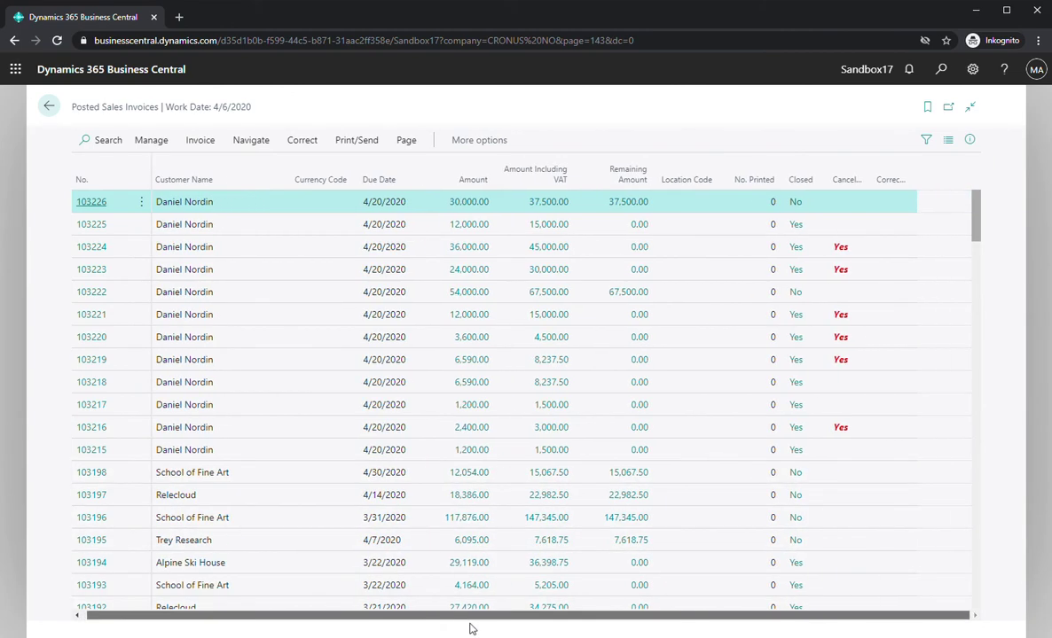
{"action": "double_click", "coordinate": [919, 178]}
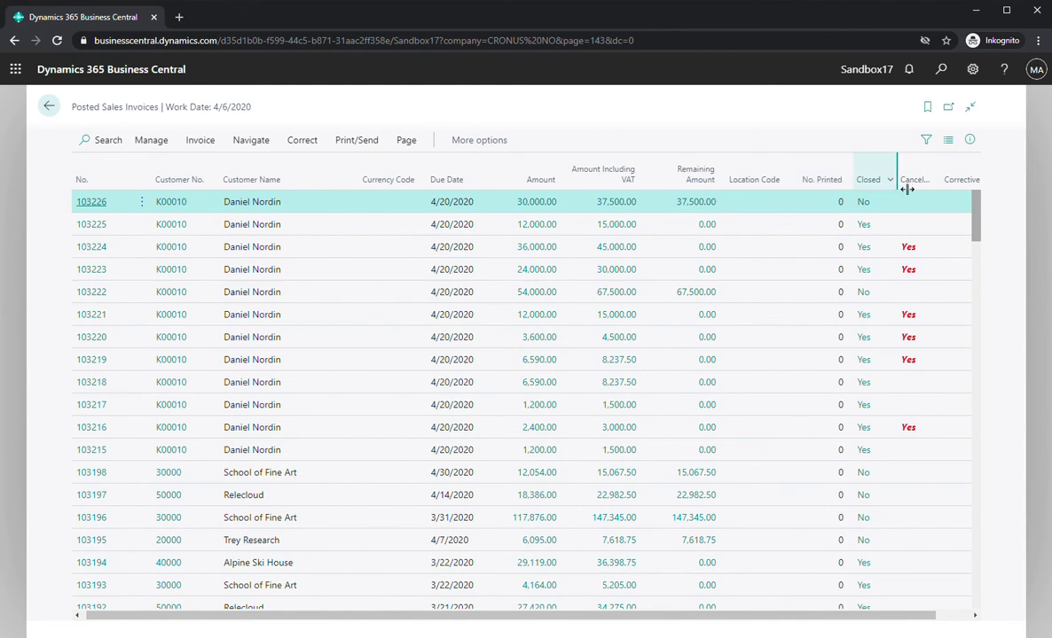
{"action": "mouse_move", "coordinate": [922, 185]}
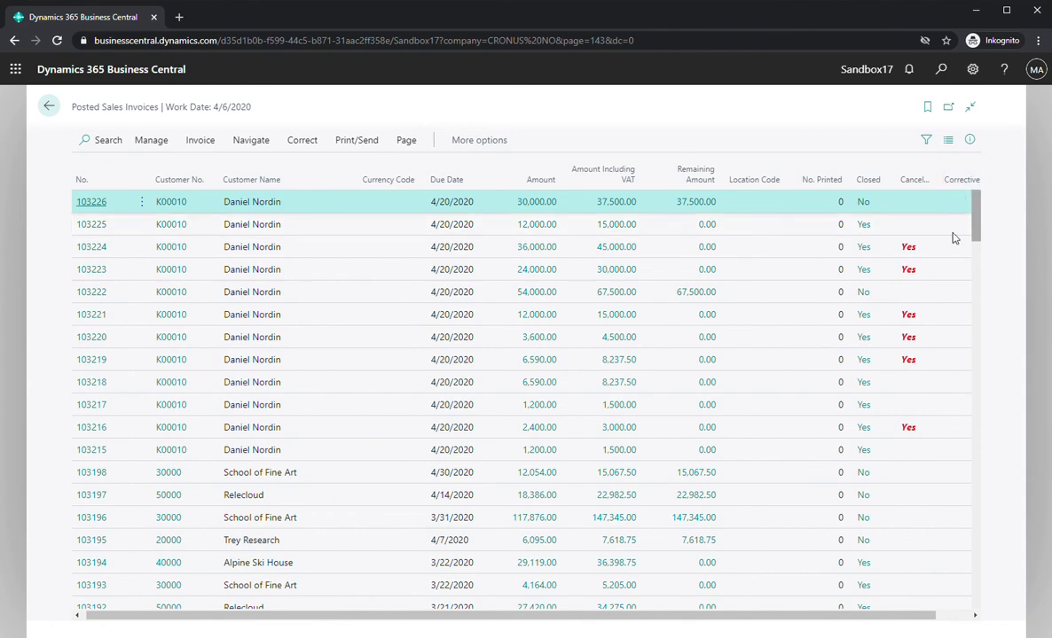
{"action": "left_click", "coordinate": [958, 618]}
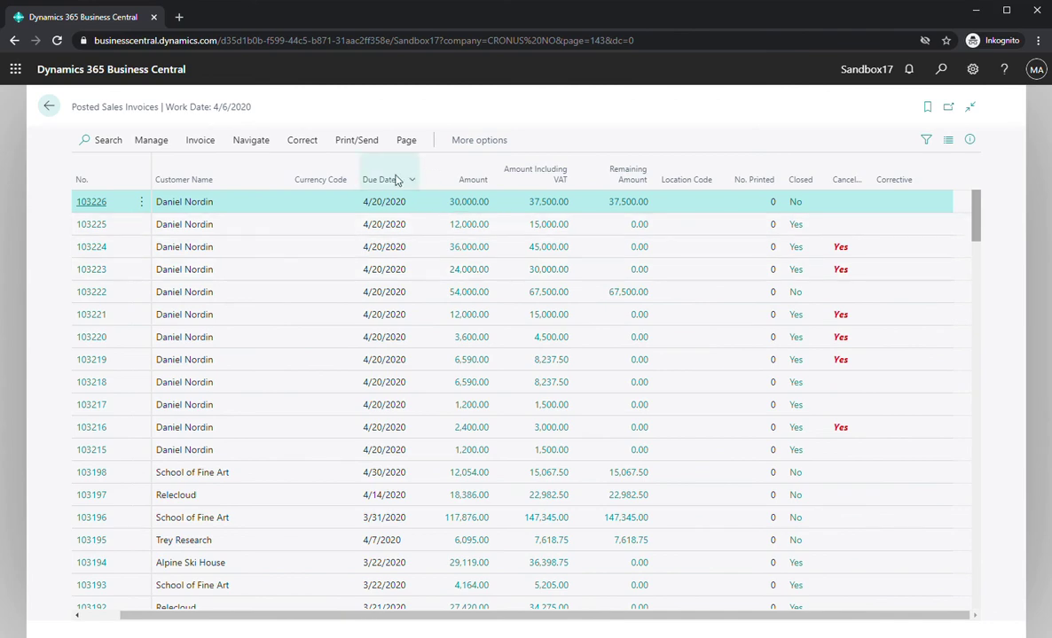
{"action": "left_click", "coordinate": [300, 142]}
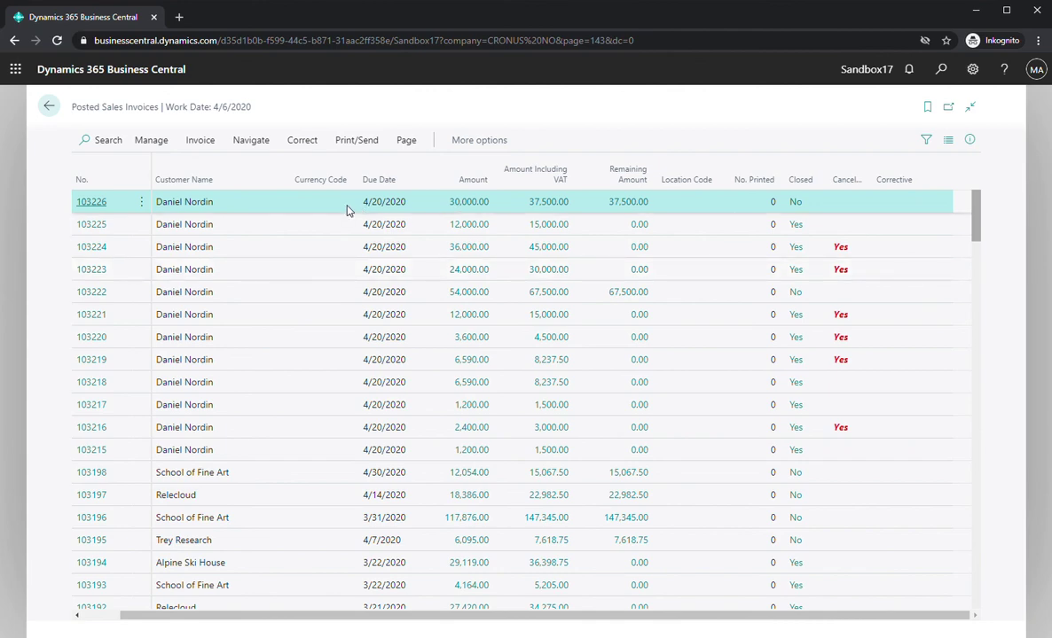
{"action": "left_click", "coordinate": [297, 141]}
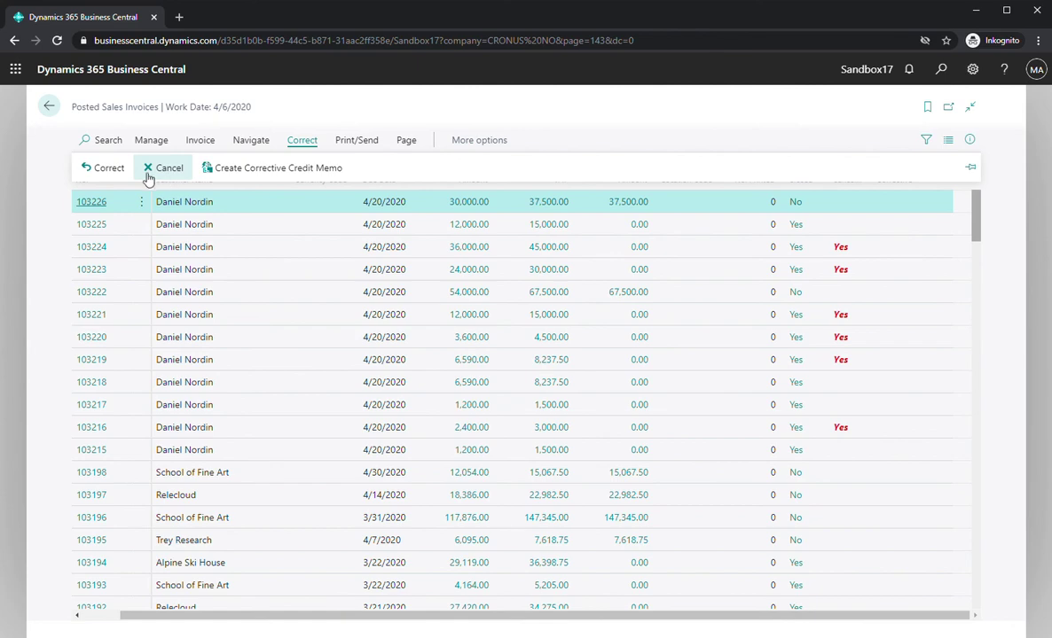